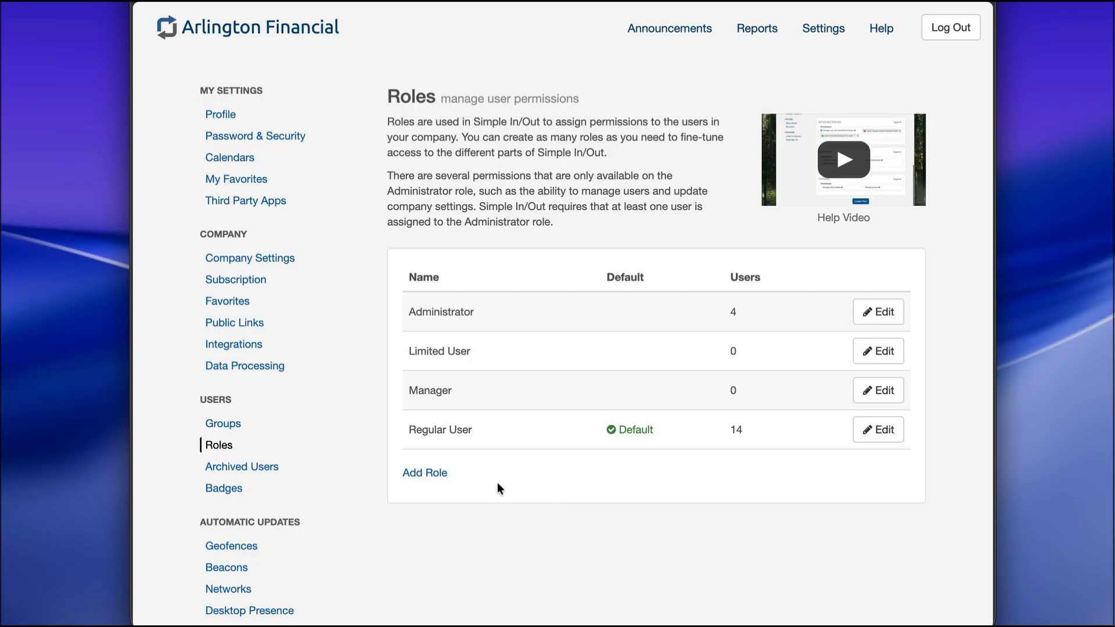
Start a new role and name it Accounting, leaving it off as the default for new users
{"action": "left_click", "coordinate": [430, 485]}
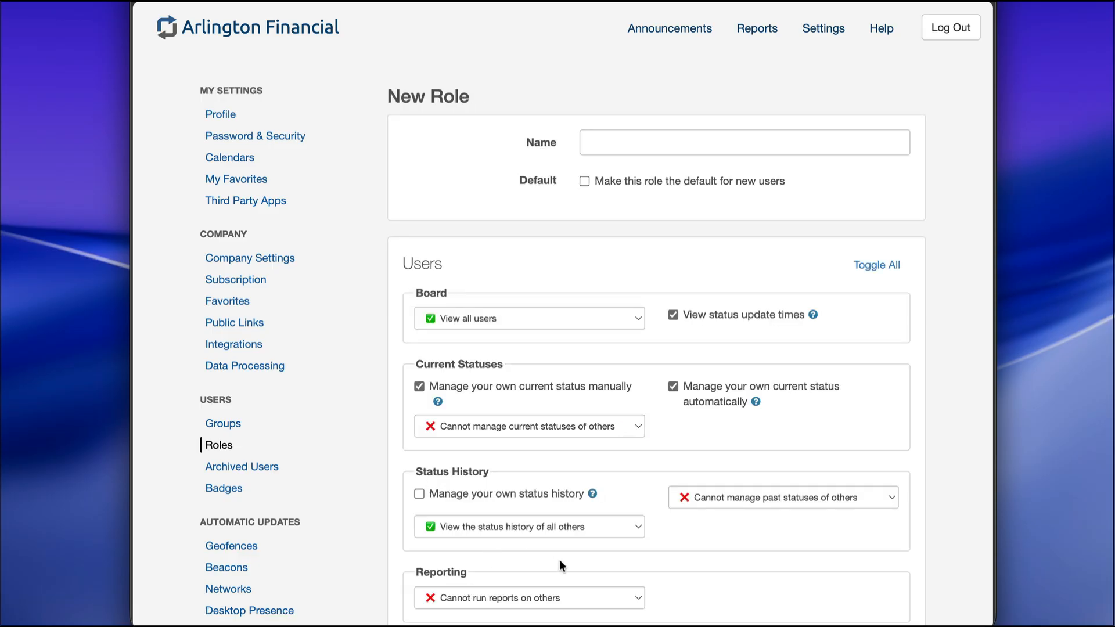
{"action": "scroll", "coordinate": [562, 562], "scroll_direction": "down", "scroll_amount": 1}
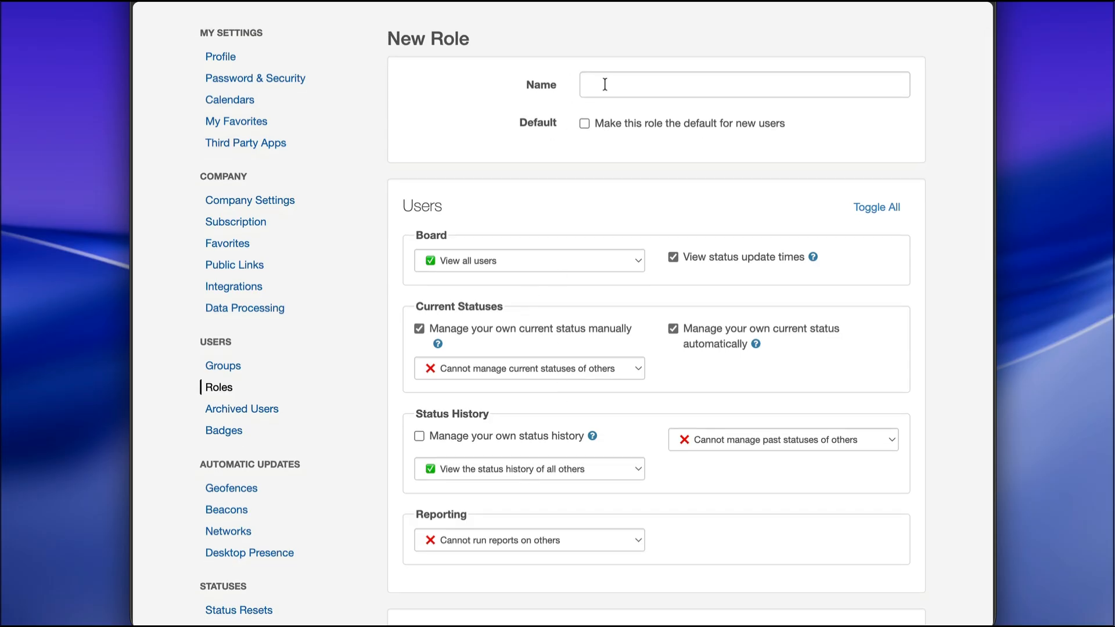
{"action": "scroll", "coordinate": [599, 84], "scroll_direction": "up", "scroll_amount": 1}
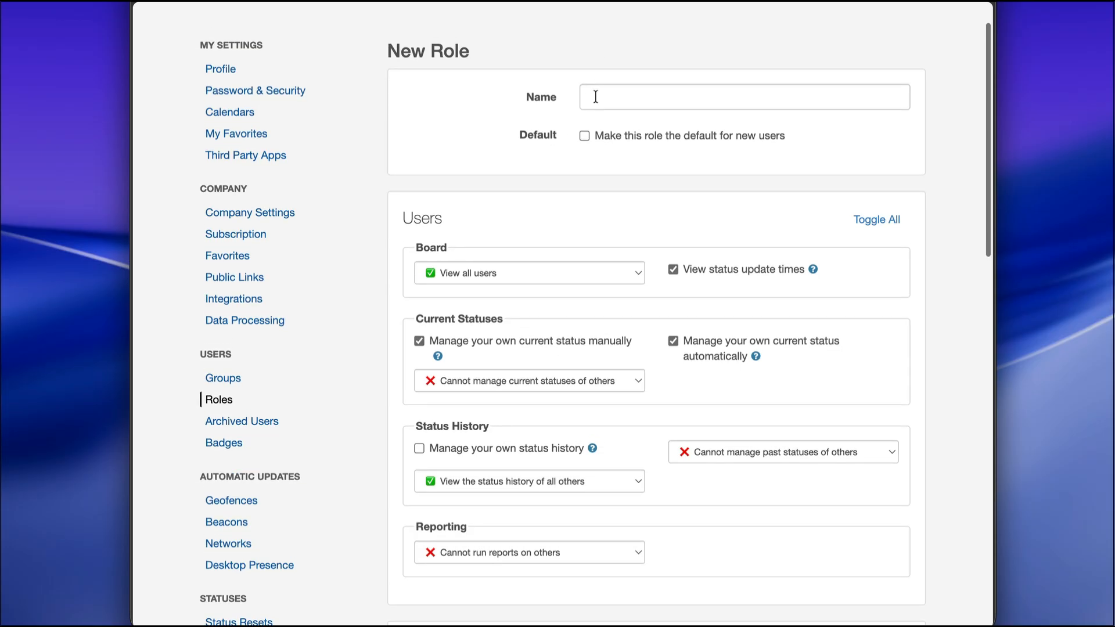
{"action": "left_click", "coordinate": [593, 96]}
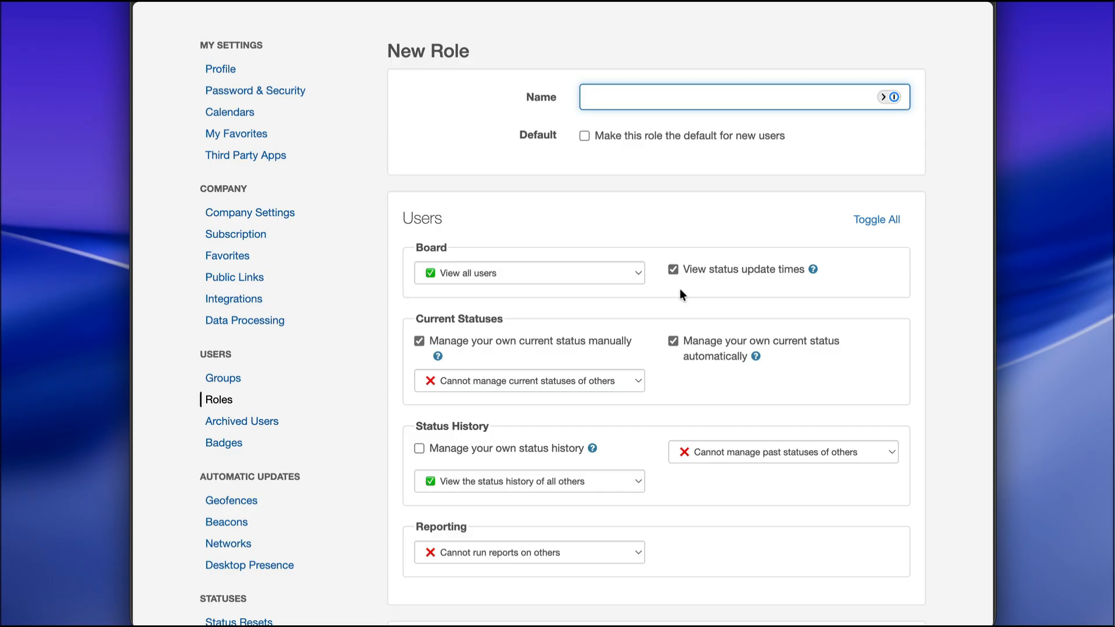
{"action": "type", "text": "Accounting"}
{"action": "left_click", "coordinate": [455, 140]}
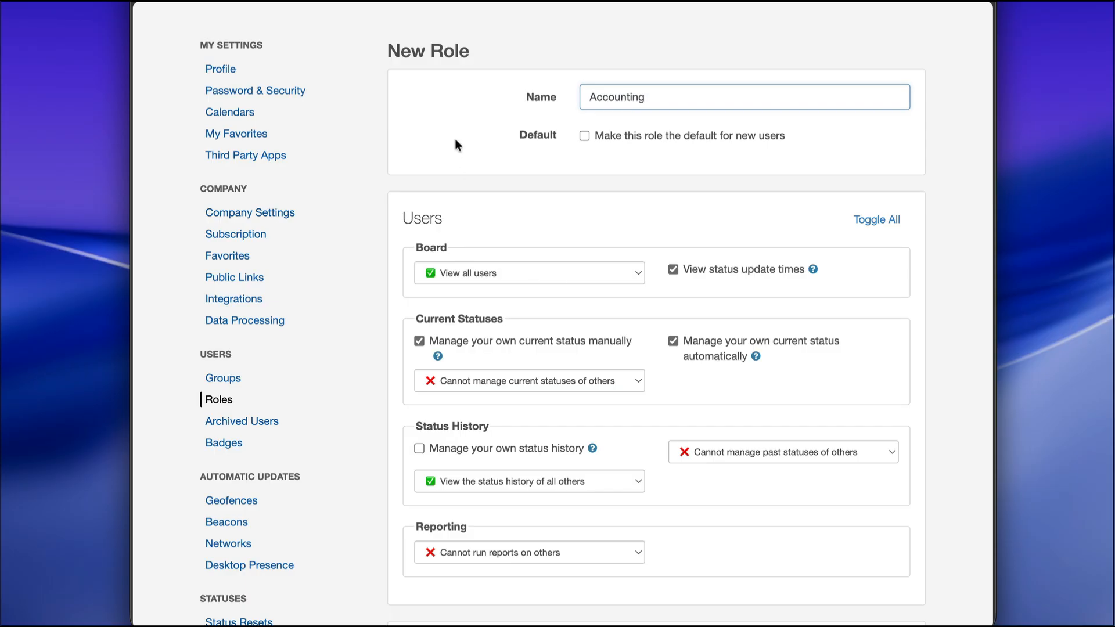
{"action": "left_click", "coordinate": [653, 138]}
{"action": "left_click", "coordinate": [649, 137]}
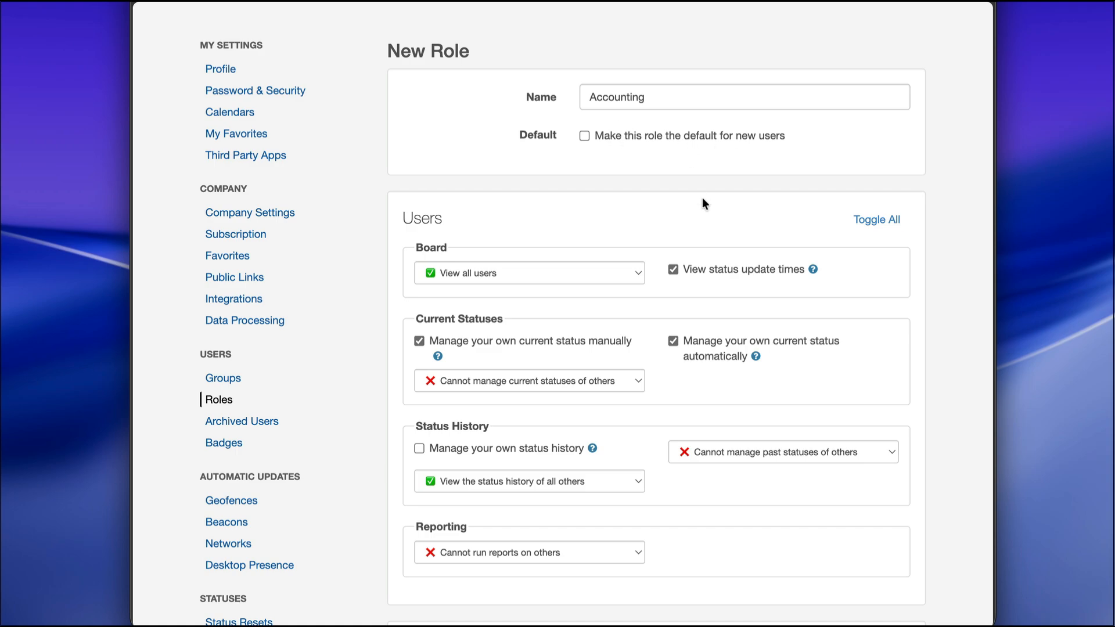
Review the new role's permission sections and the Board visibility choices, keeping View all users
{"action": "scroll", "coordinate": [702, 199], "scroll_direction": "down", "scroll_amount": 10}
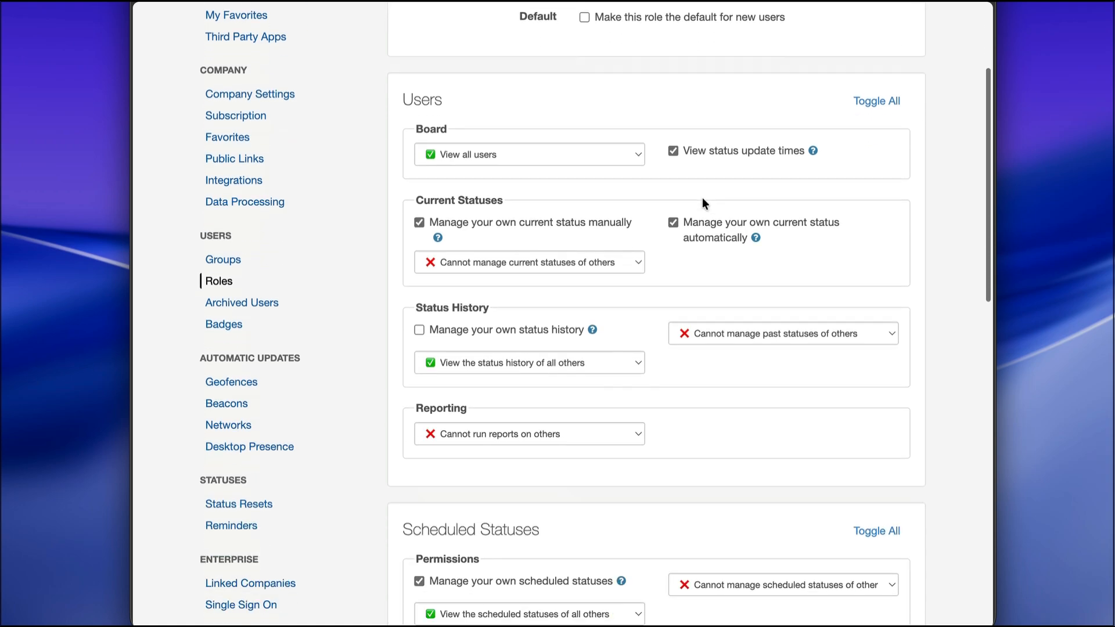
{"action": "scroll", "coordinate": [702, 200], "scroll_direction": "down", "scroll_amount": 6}
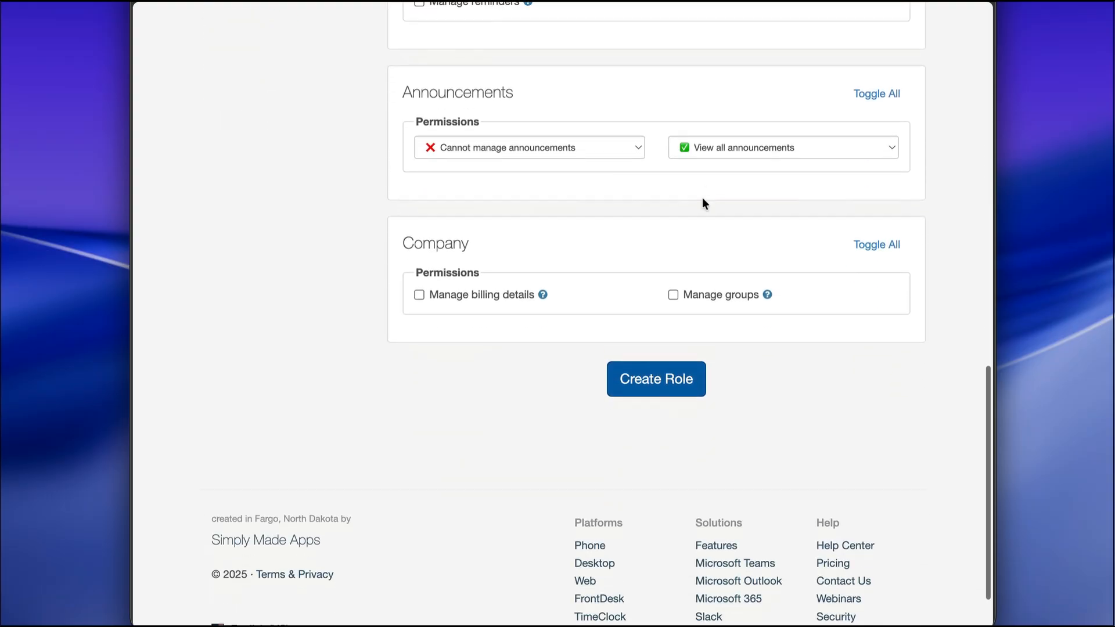
{"action": "scroll", "coordinate": [702, 200], "scroll_direction": "up", "scroll_amount": 12}
{"action": "scroll", "coordinate": [703, 200], "scroll_direction": "up", "scroll_amount": 5}
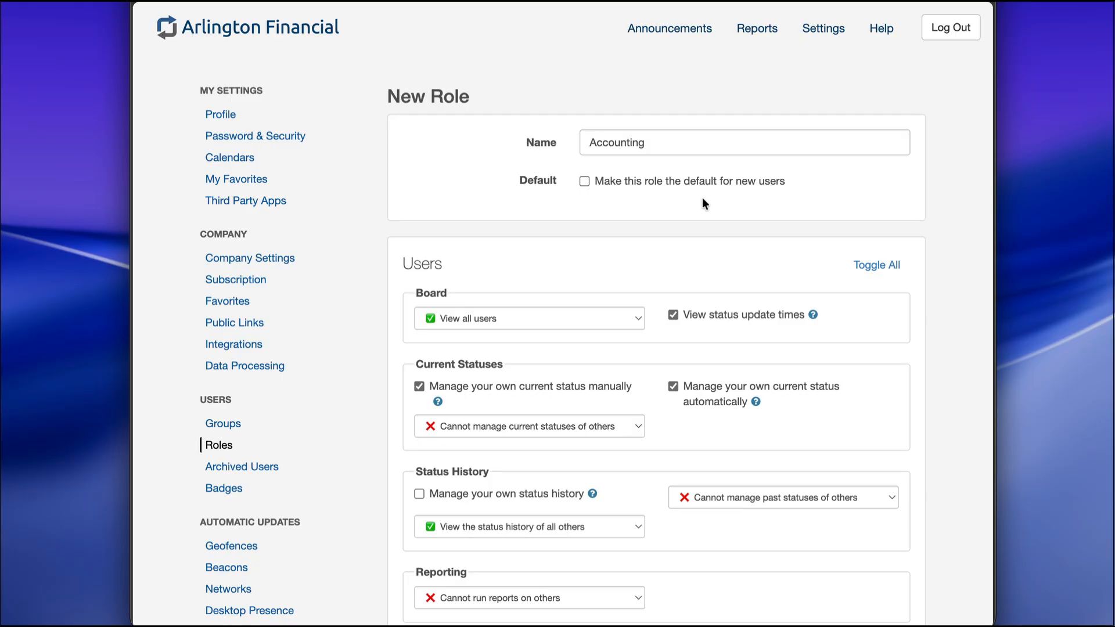
{"action": "scroll", "coordinate": [703, 198], "scroll_direction": "down", "scroll_amount": 3}
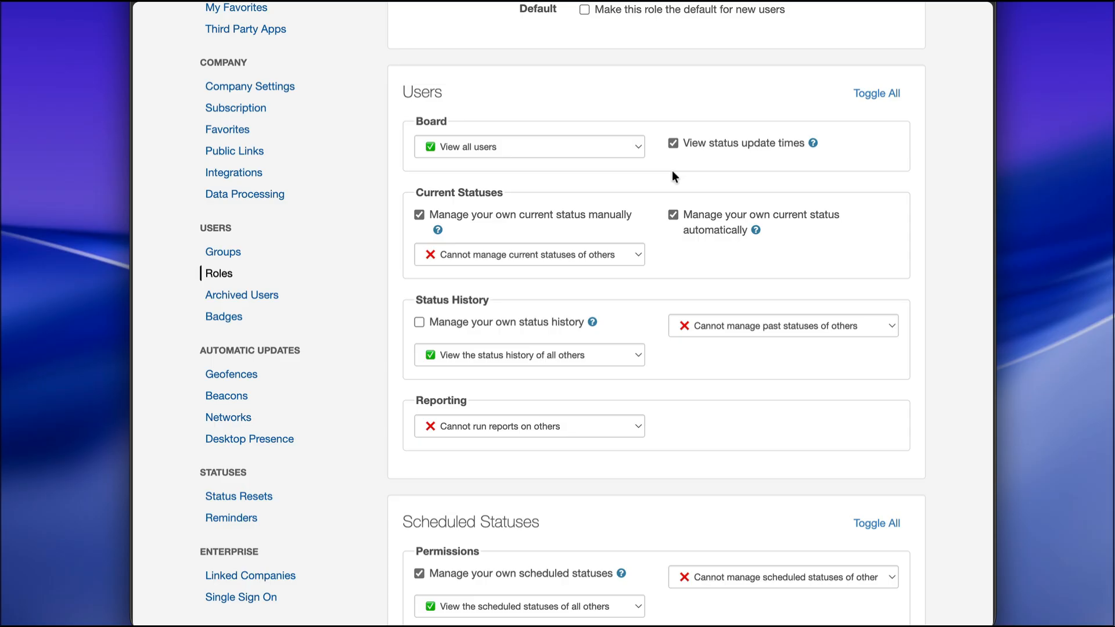
{"action": "left_click", "coordinate": [618, 151]}
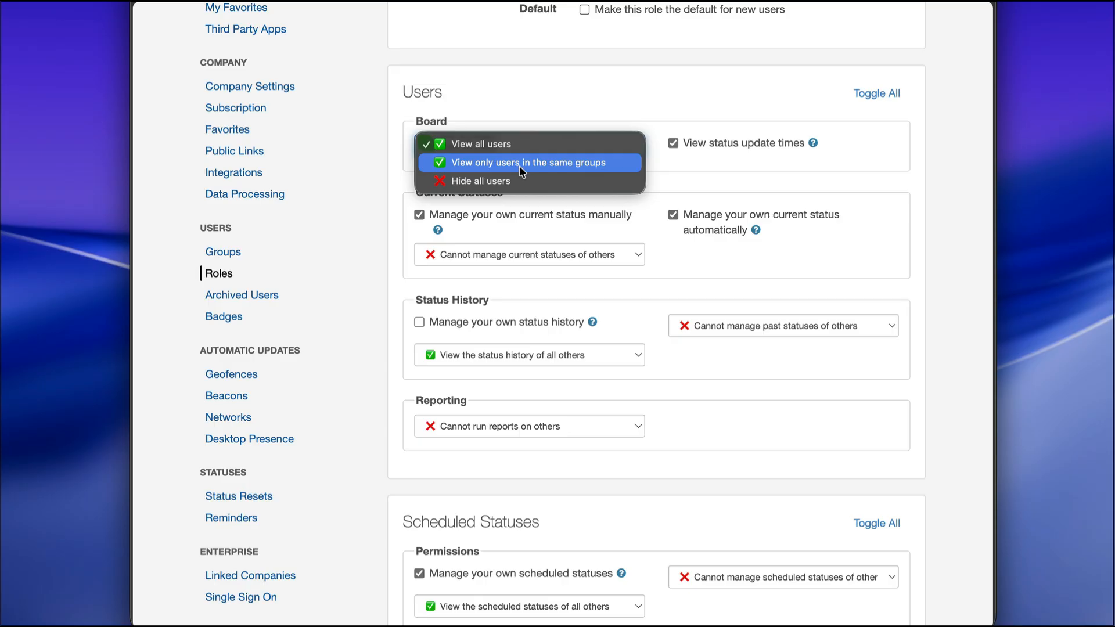
{"action": "left_click", "coordinate": [510, 144]}
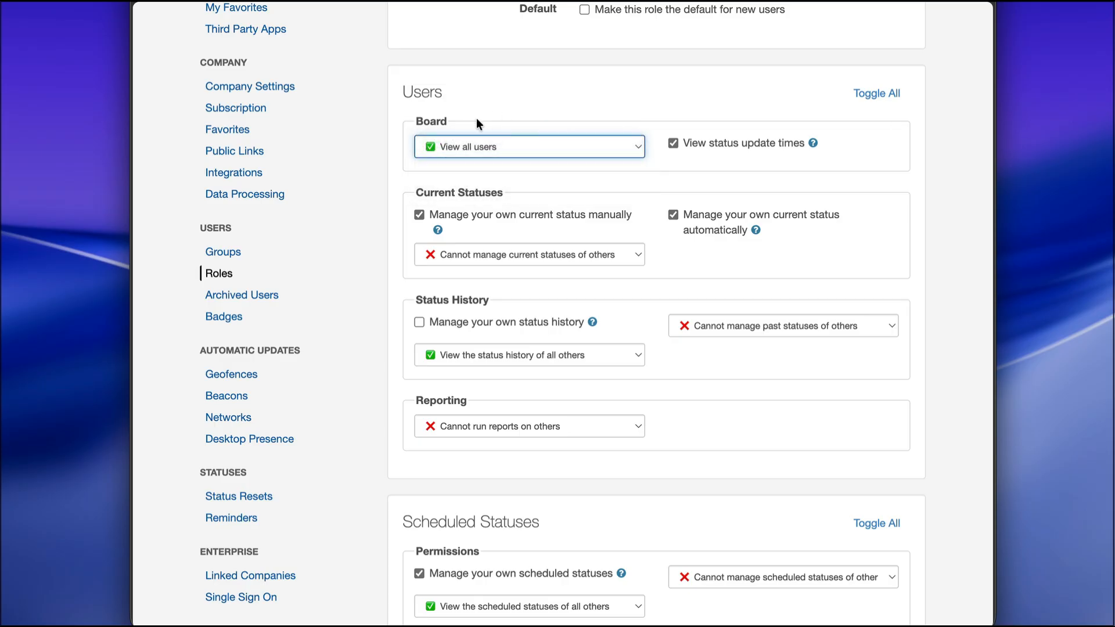
Widen the browser window and reposition it so the Users permissions have more room
{"action": "scroll", "coordinate": [619, 166], "scroll_direction": "down", "scroll_amount": 1}
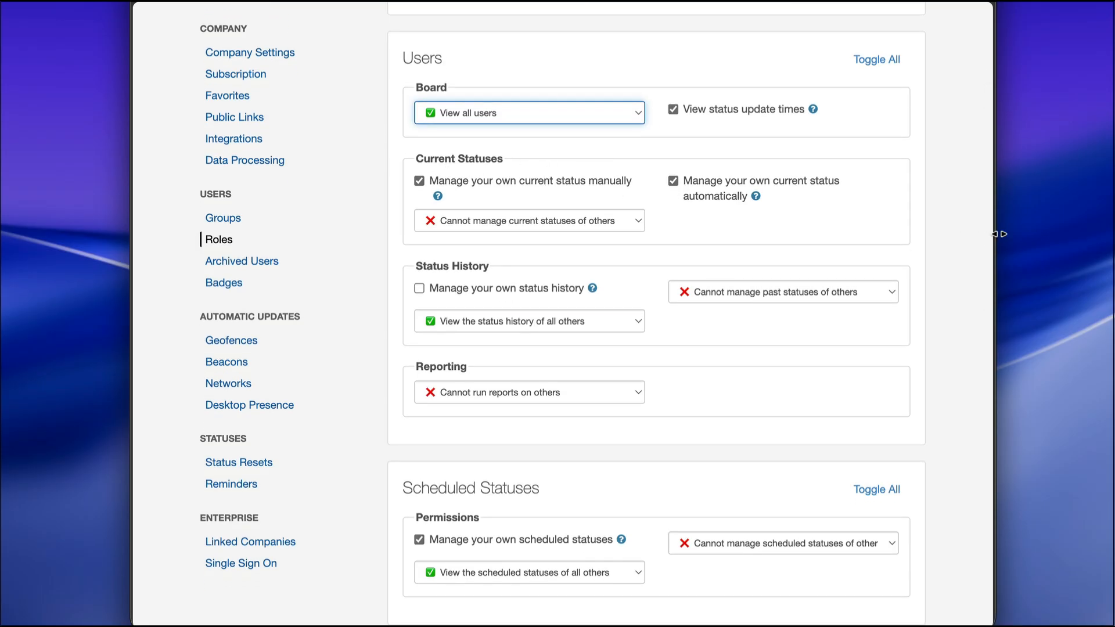
{"action": "left_click_drag", "start_coordinate": [995, 236], "coordinate": [1079, 235]}
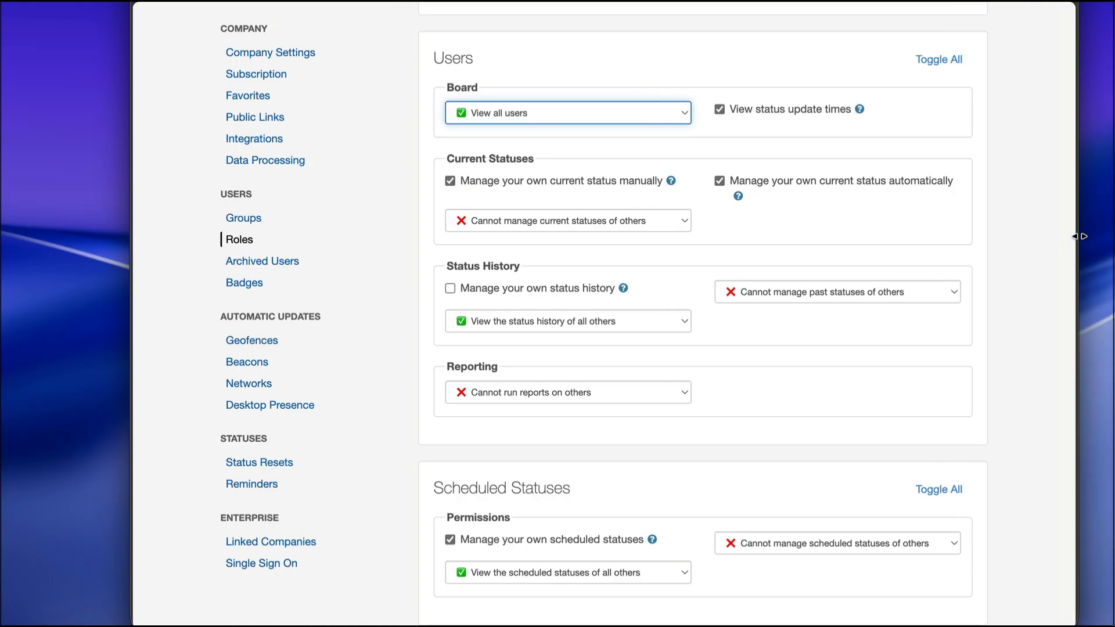
{"action": "left_click_drag", "start_coordinate": [755, 1], "coordinate": [714, 3]}
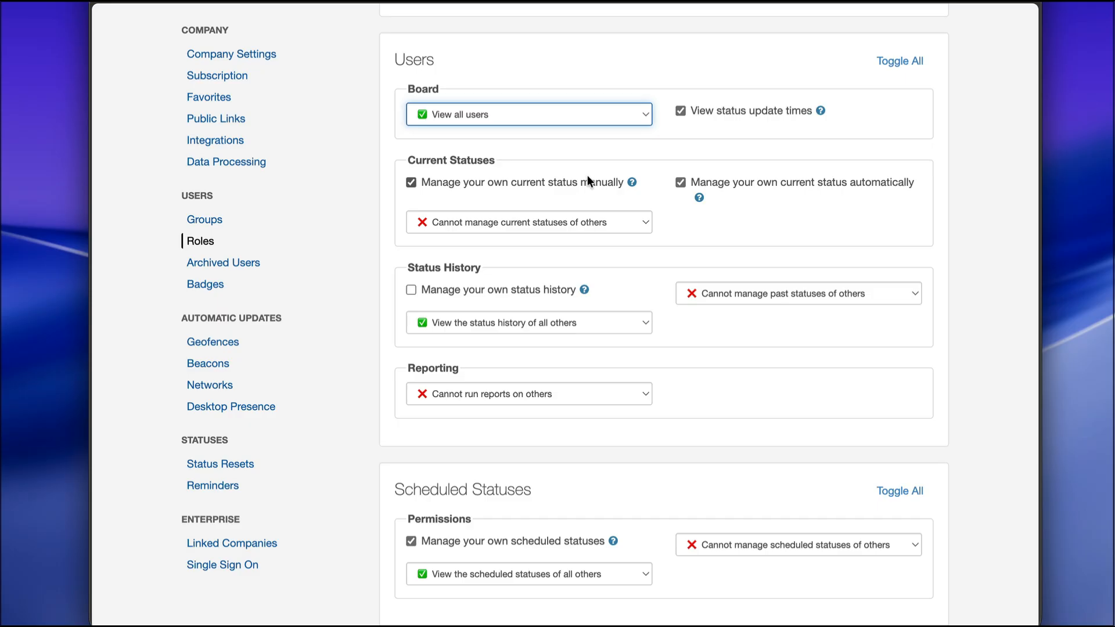
Try switching the manual own-status permission off and on, and check the choices for managing others' current statuses
{"action": "left_click", "coordinate": [410, 183]}
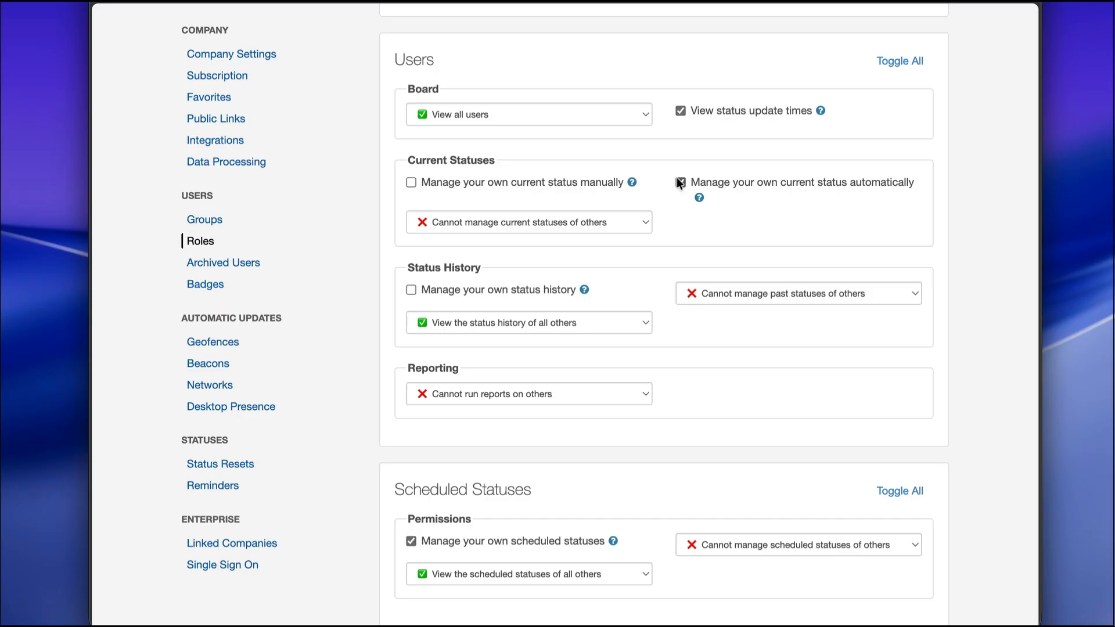
{"action": "left_click", "coordinate": [545, 183]}
{"action": "left_click", "coordinate": [545, 183]}
{"action": "left_click", "coordinate": [545, 183]}
{"action": "left_click", "coordinate": [545, 183]}
{"action": "left_click", "coordinate": [540, 182]}
{"action": "left_click", "coordinate": [518, 222]}
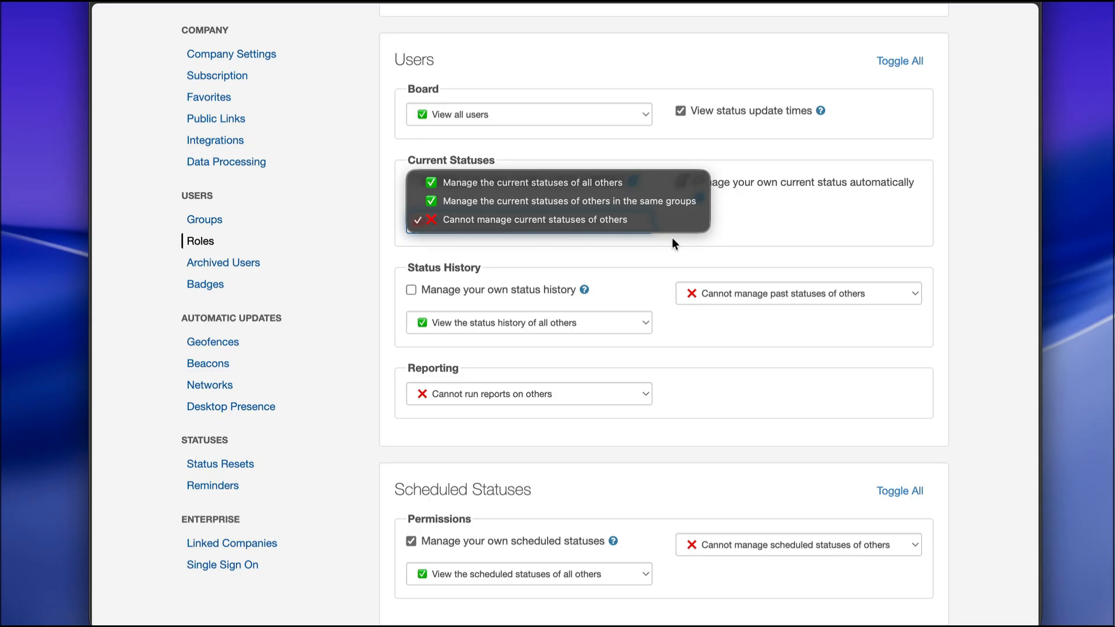
{"action": "left_click", "coordinate": [703, 249]}
Review the role's status history, reporting, scheduled status and notification permissions, and the choices for viewing announcements
{"action": "scroll", "coordinate": [703, 250], "scroll_direction": "down", "scroll_amount": 3}
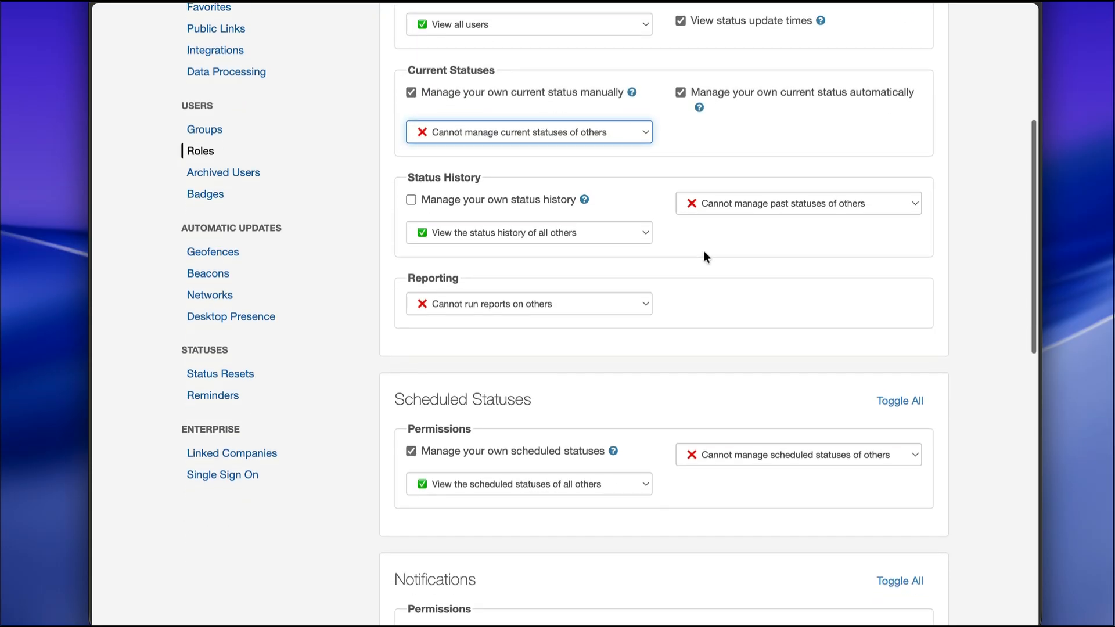
{"action": "scroll", "coordinate": [705, 256], "scroll_direction": "down", "scroll_amount": 3}
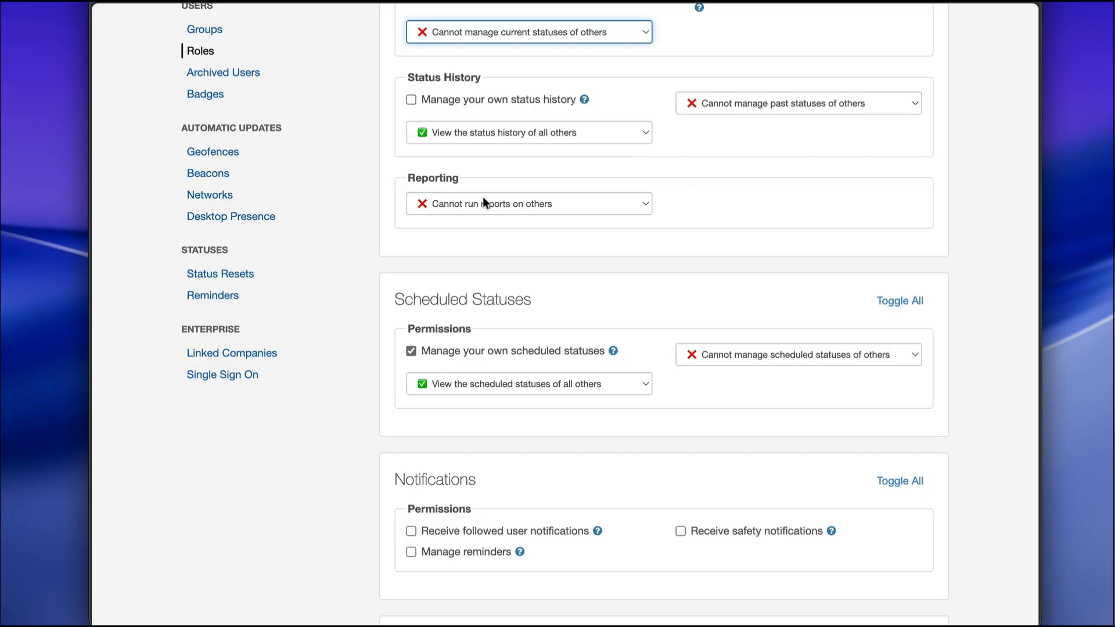
{"action": "scroll", "coordinate": [484, 240], "scroll_direction": "down", "scroll_amount": 2}
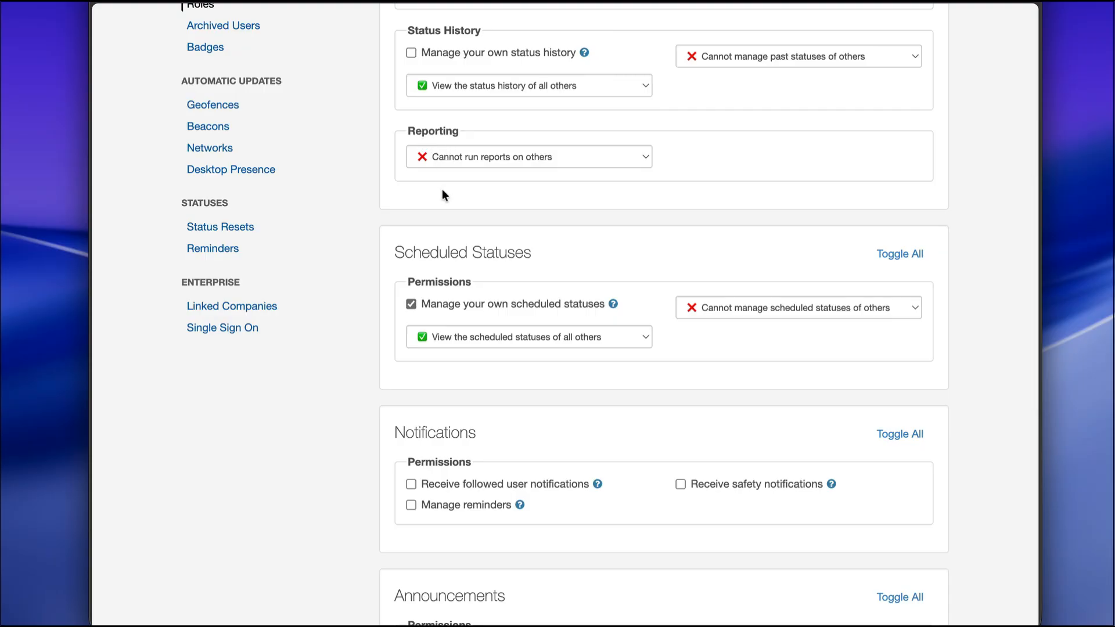
{"action": "scroll", "coordinate": [441, 194], "scroll_direction": "down", "scroll_amount": 5}
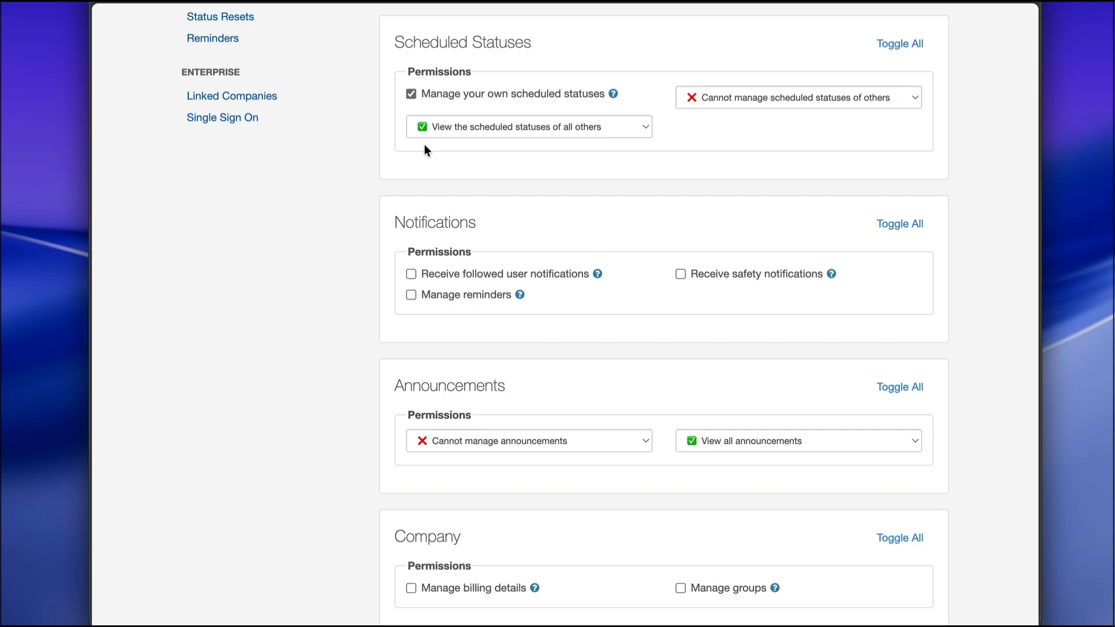
{"action": "scroll", "coordinate": [425, 145], "scroll_direction": "down", "scroll_amount": 3}
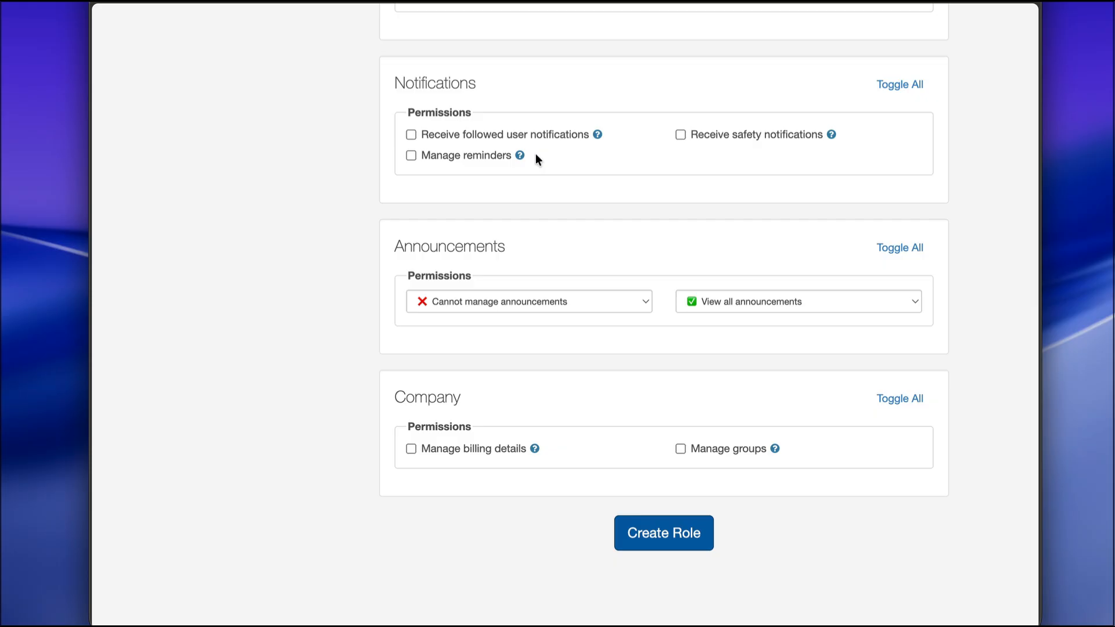
{"action": "left_click", "coordinate": [785, 304]}
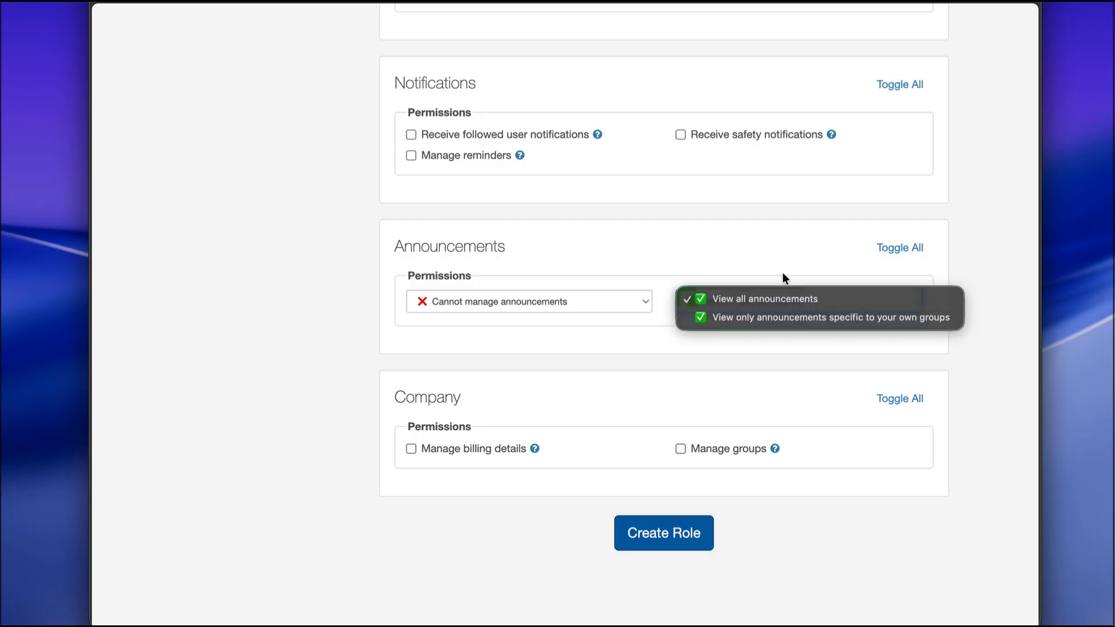
{"action": "left_click", "coordinate": [782, 273]}
Read the help note for Manage billing details and enable that Company permission for the role
{"action": "scroll", "coordinate": [675, 372], "scroll_direction": "down", "scroll_amount": 3}
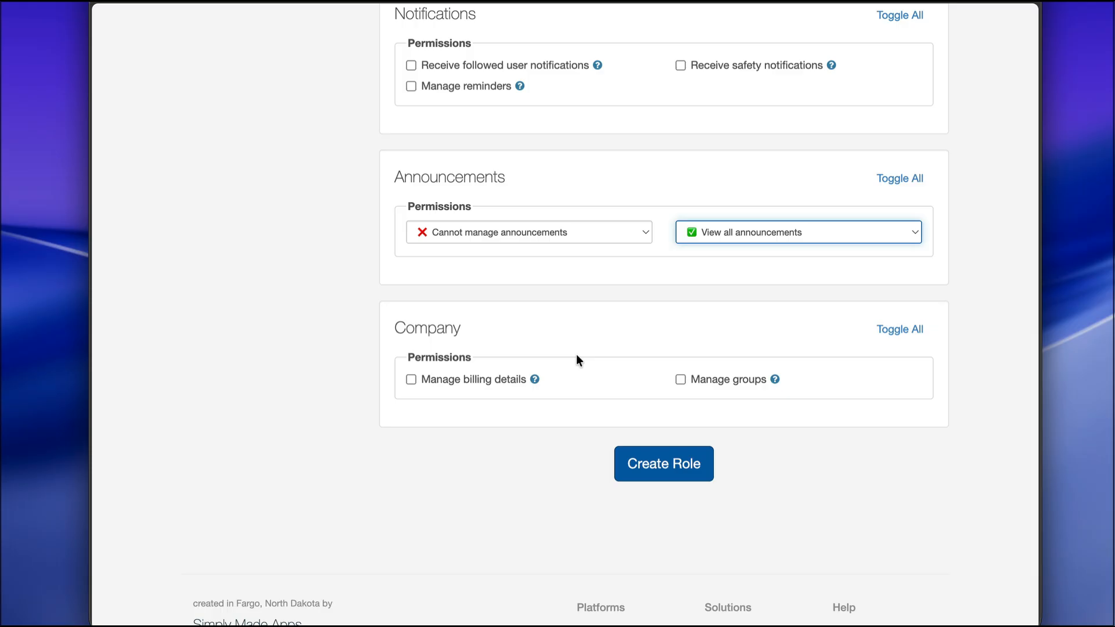
{"action": "mouse_move", "coordinate": [534, 376]}
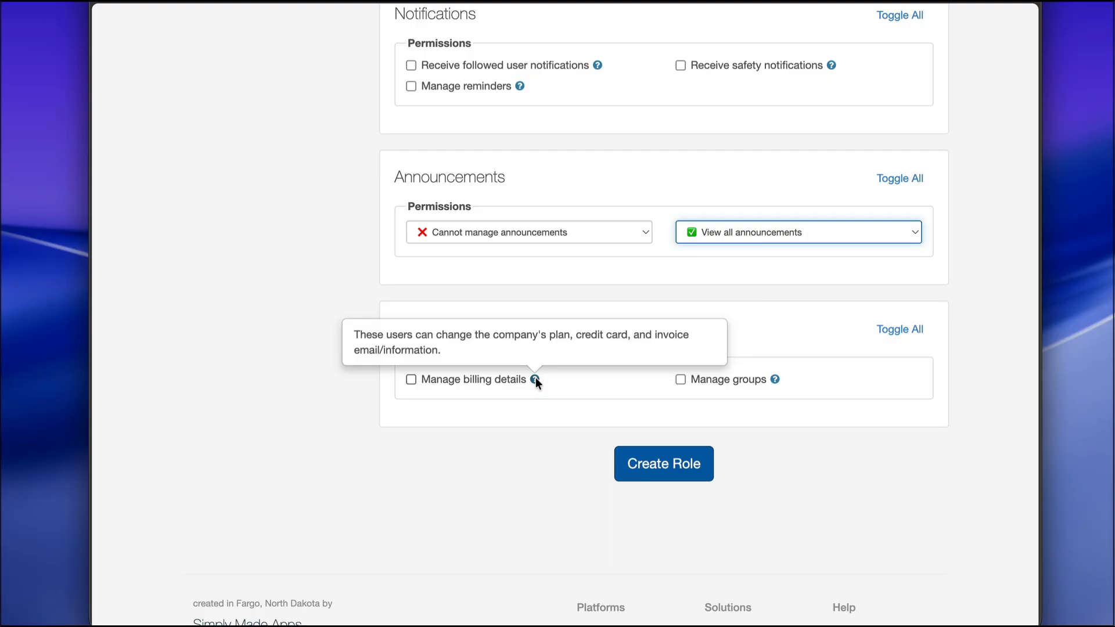
{"action": "left_click", "coordinate": [408, 380]}
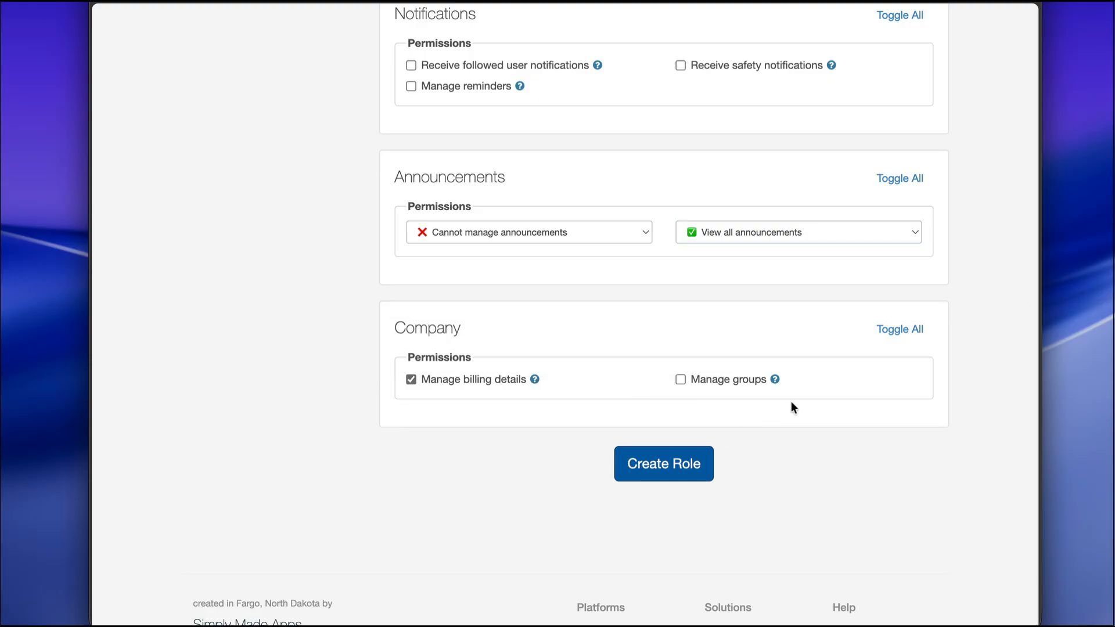
Check the choices for viewing others' scheduled statuses and the rest of the permissions, and create the Accounting role
{"action": "scroll", "coordinate": [792, 402], "scroll_direction": "up", "scroll_amount": 1}
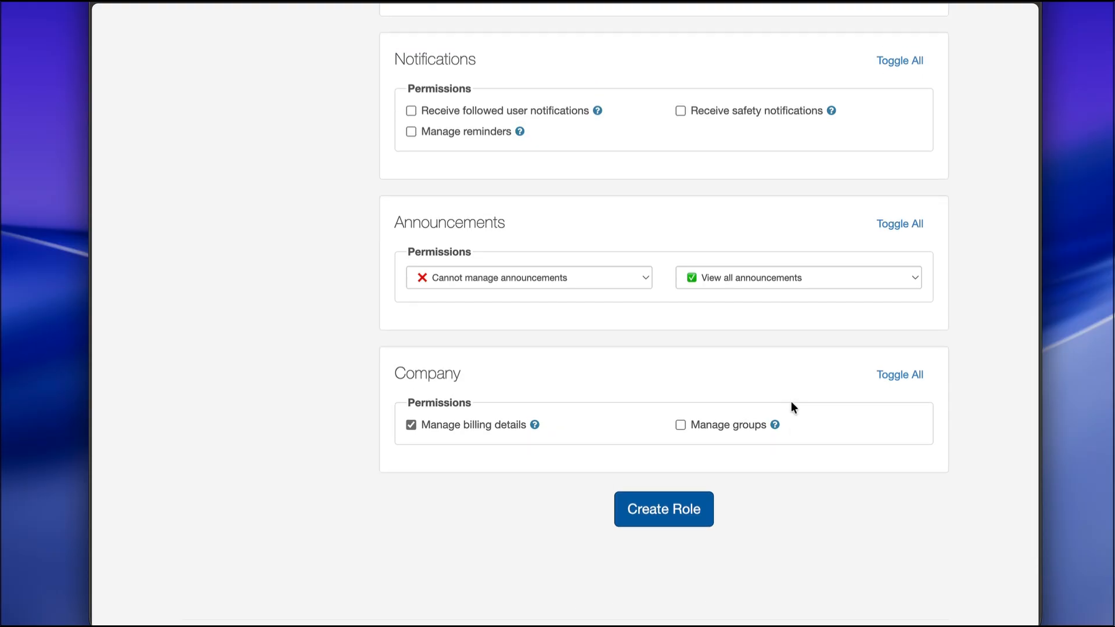
{"action": "scroll", "coordinate": [726, 349], "scroll_direction": "up", "scroll_amount": 5}
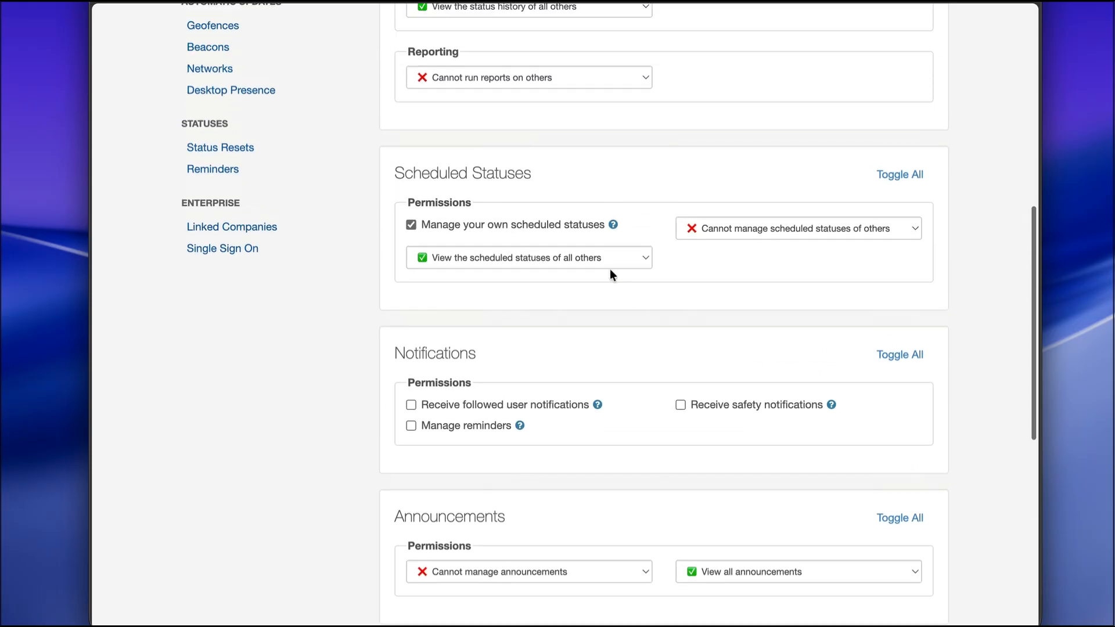
{"action": "left_click", "coordinate": [606, 264]}
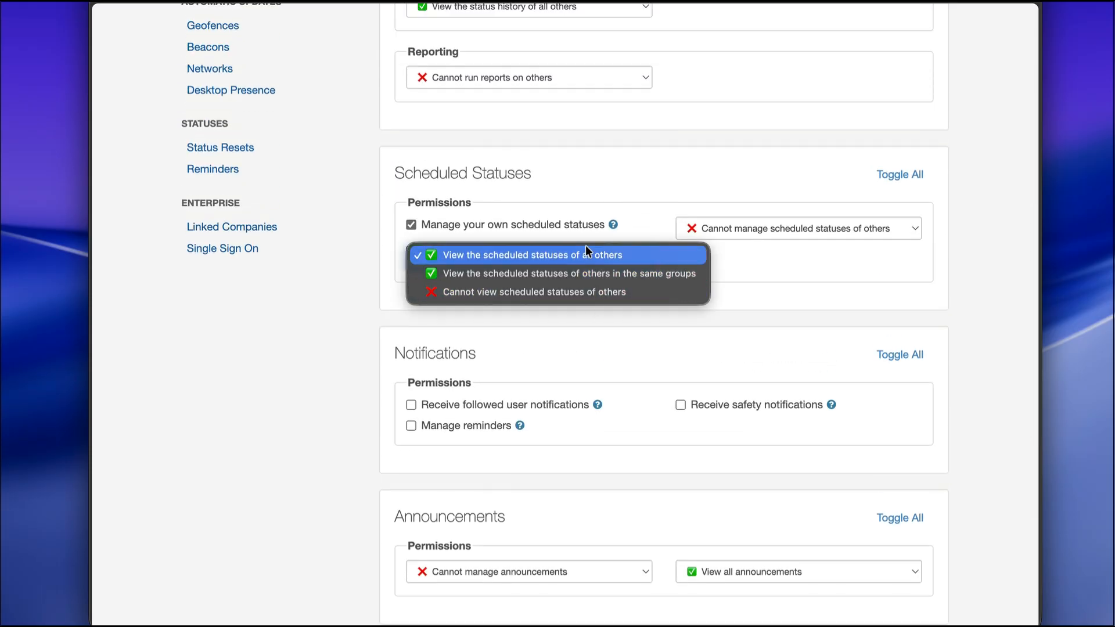
{"action": "left_click", "coordinate": [614, 320]}
{"action": "scroll", "coordinate": [614, 320], "scroll_direction": "down", "scroll_amount": 5}
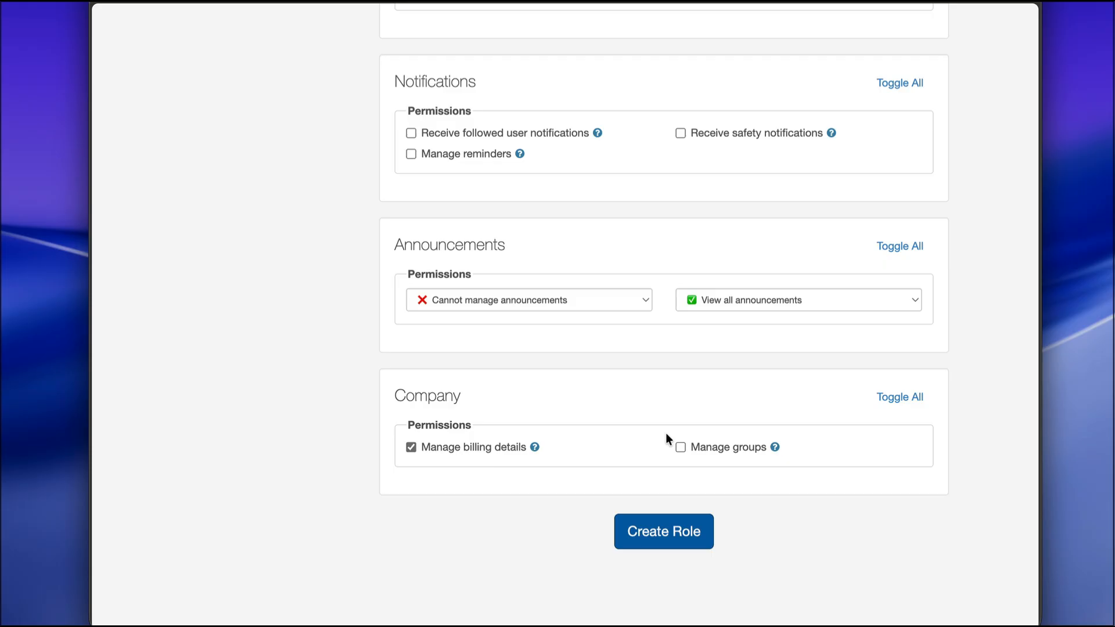
{"action": "scroll", "coordinate": [666, 433], "scroll_direction": "up", "scroll_amount": 15}
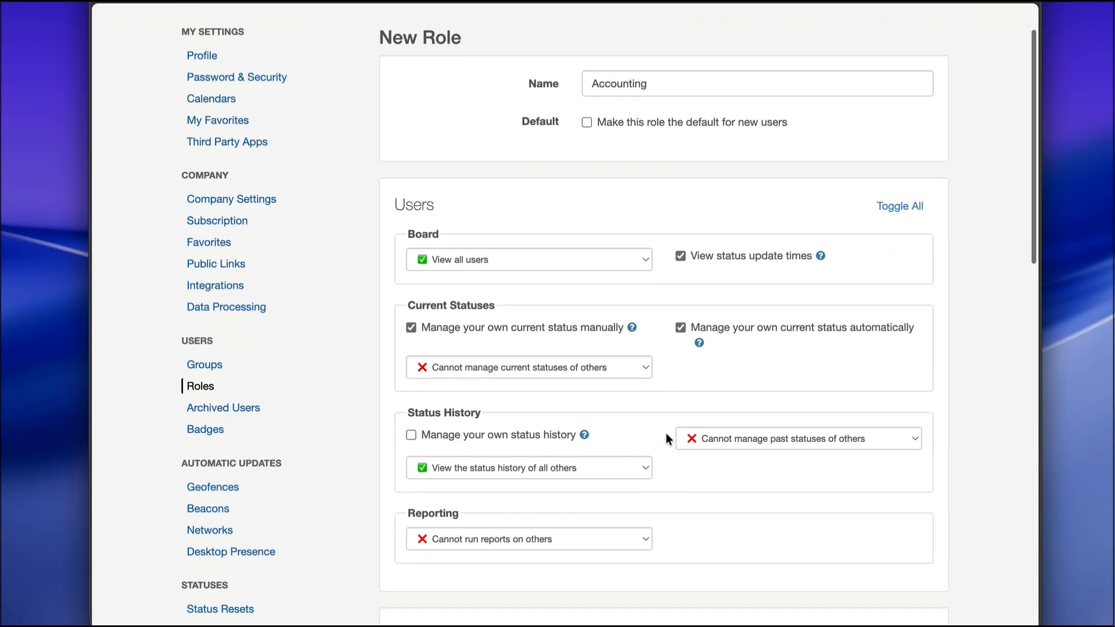
{"action": "scroll", "coordinate": [654, 475], "scroll_direction": "down", "scroll_amount": 15}
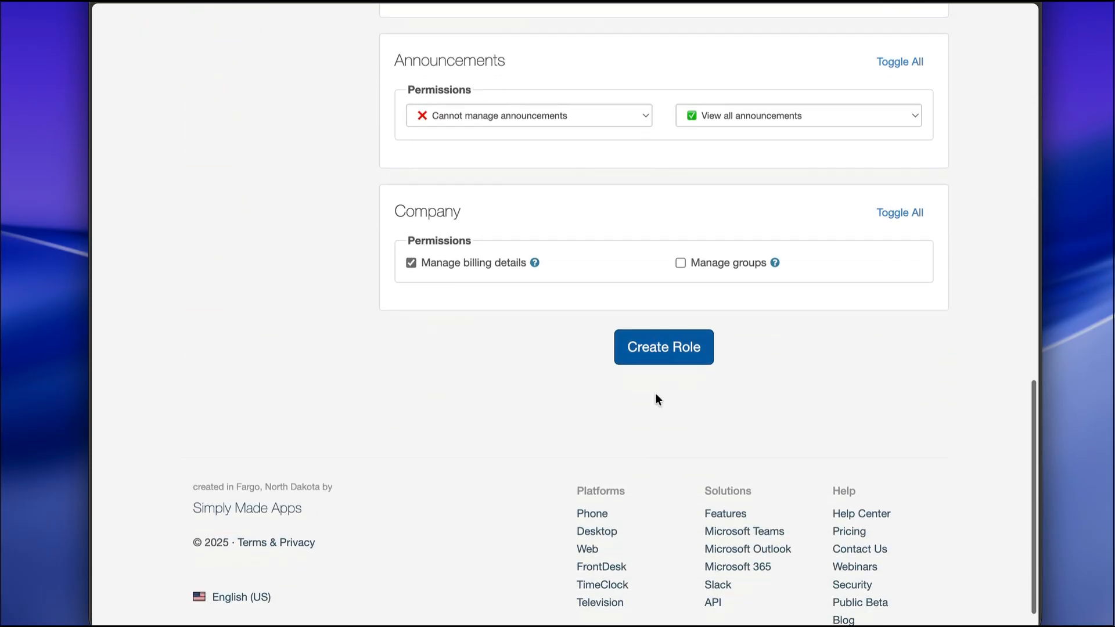
{"action": "left_click", "coordinate": [664, 352]}
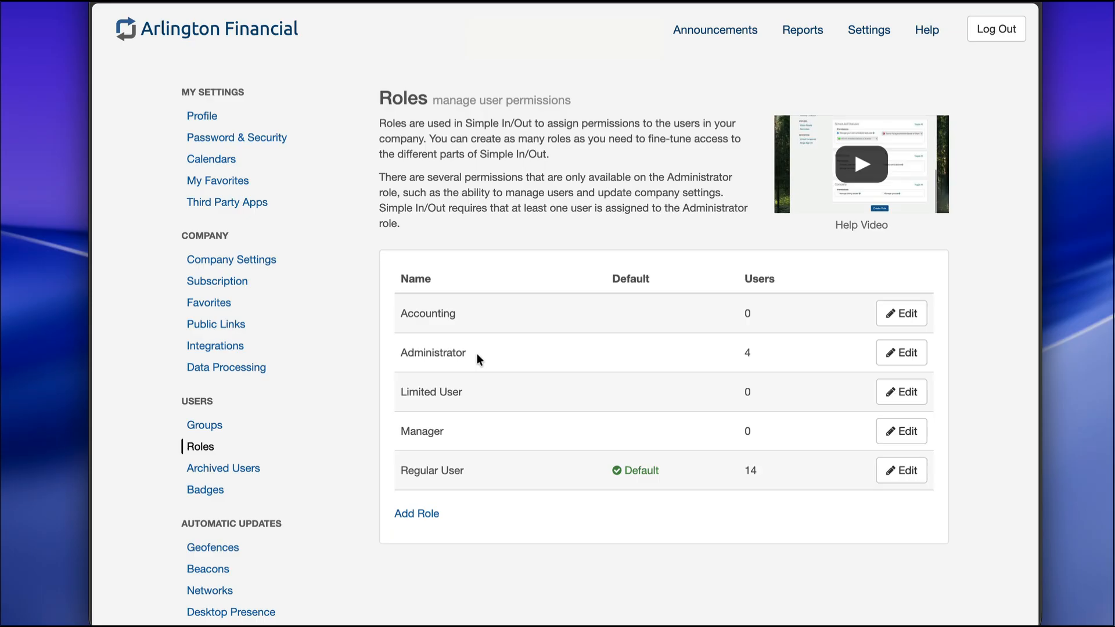
Open the Administrator role and review its user, scheduled status, notification, announcement and company permissions
{"action": "left_click", "coordinate": [887, 353]}
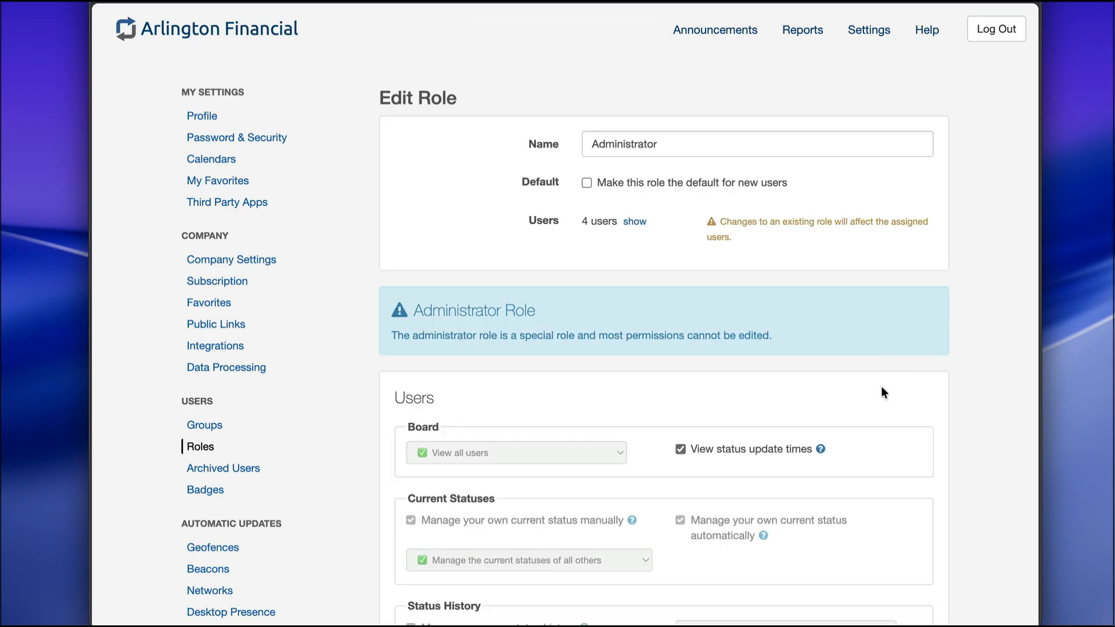
{"action": "scroll", "coordinate": [881, 386], "scroll_direction": "down", "scroll_amount": 1}
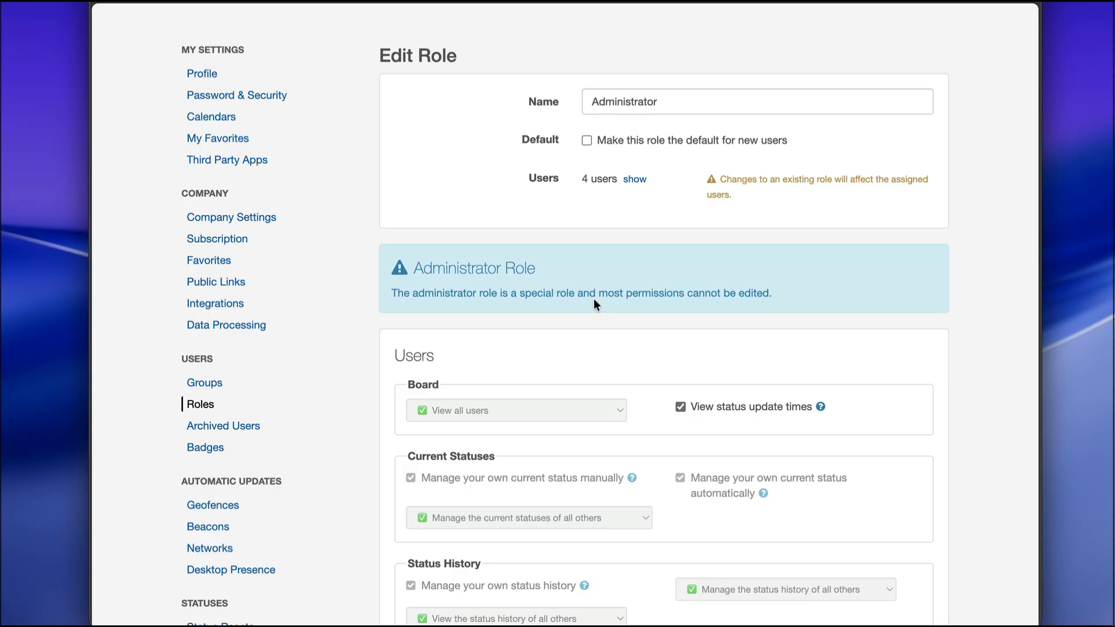
{"action": "scroll", "coordinate": [743, 307], "scroll_direction": "down", "scroll_amount": 2}
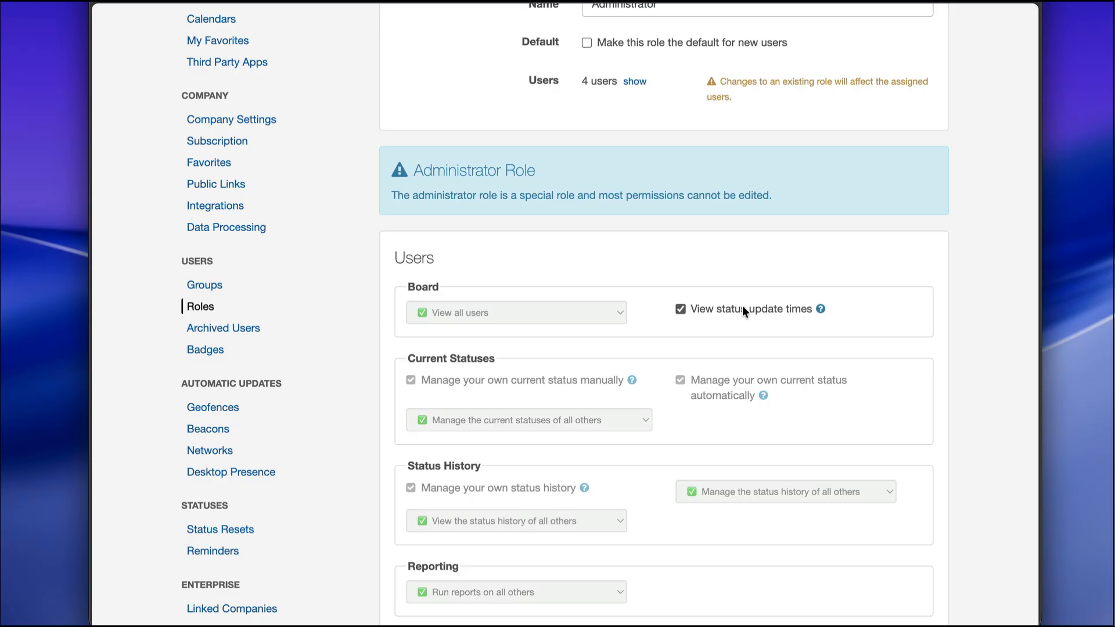
{"action": "scroll", "coordinate": [744, 307], "scroll_direction": "down", "scroll_amount": 8}
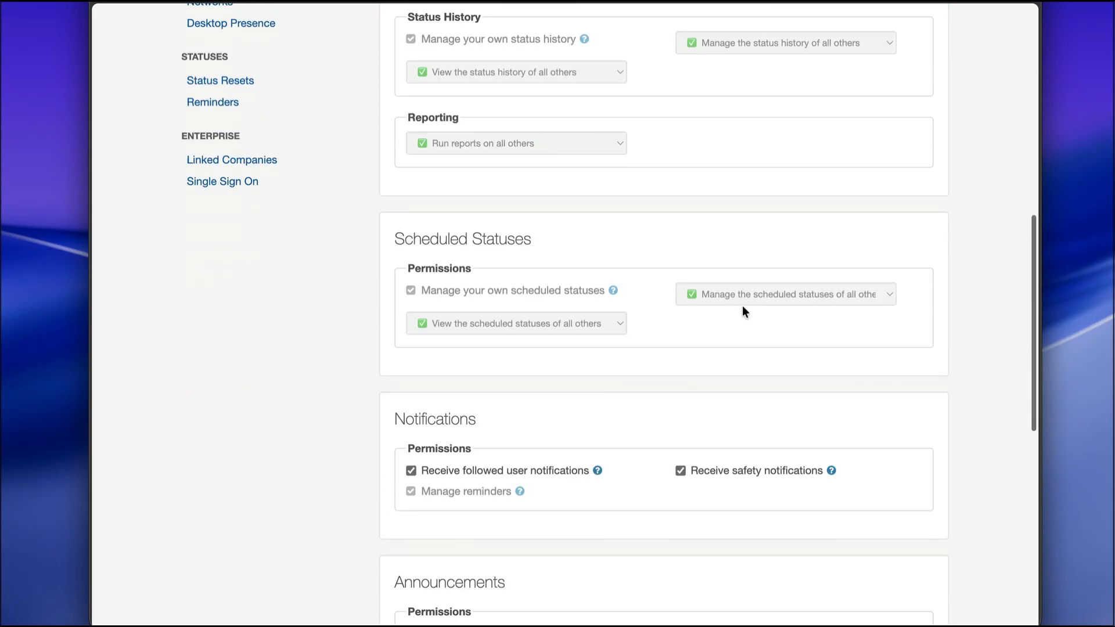
{"action": "scroll", "coordinate": [743, 306], "scroll_direction": "down", "scroll_amount": 5}
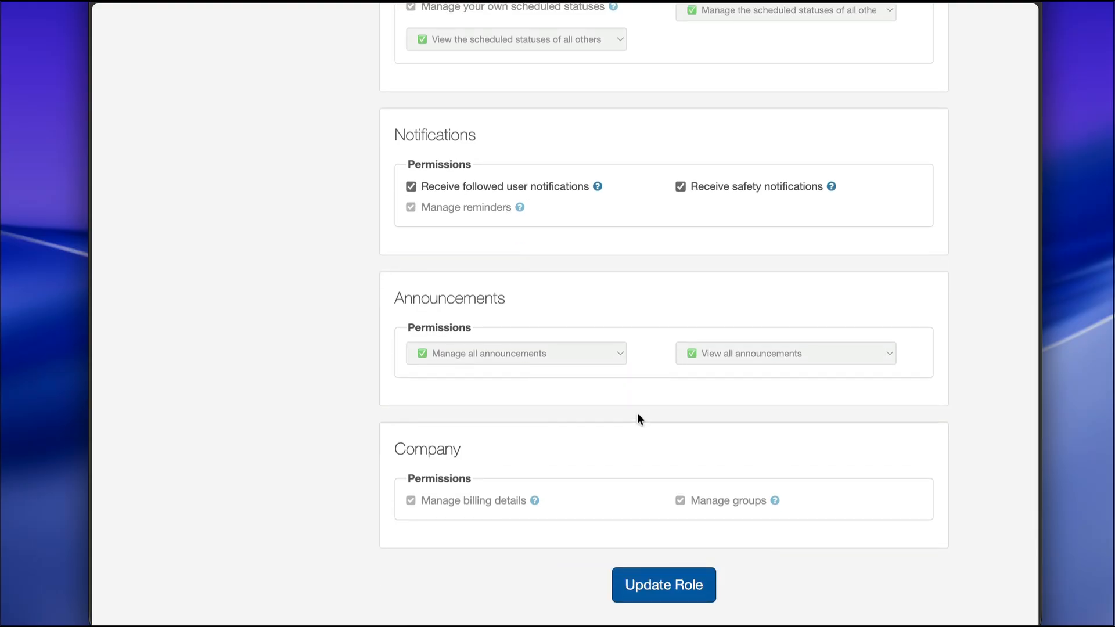
{"action": "scroll", "coordinate": [638, 415], "scroll_direction": "up", "scroll_amount": 12}
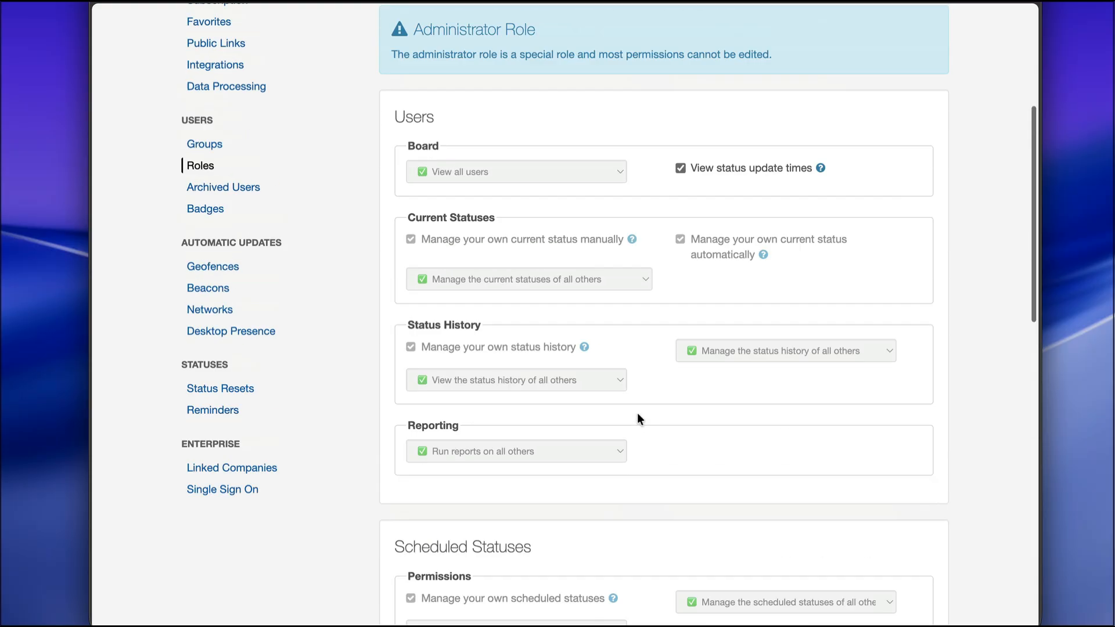
{"action": "scroll", "coordinate": [637, 413], "scroll_direction": "up", "scroll_amount": 4}
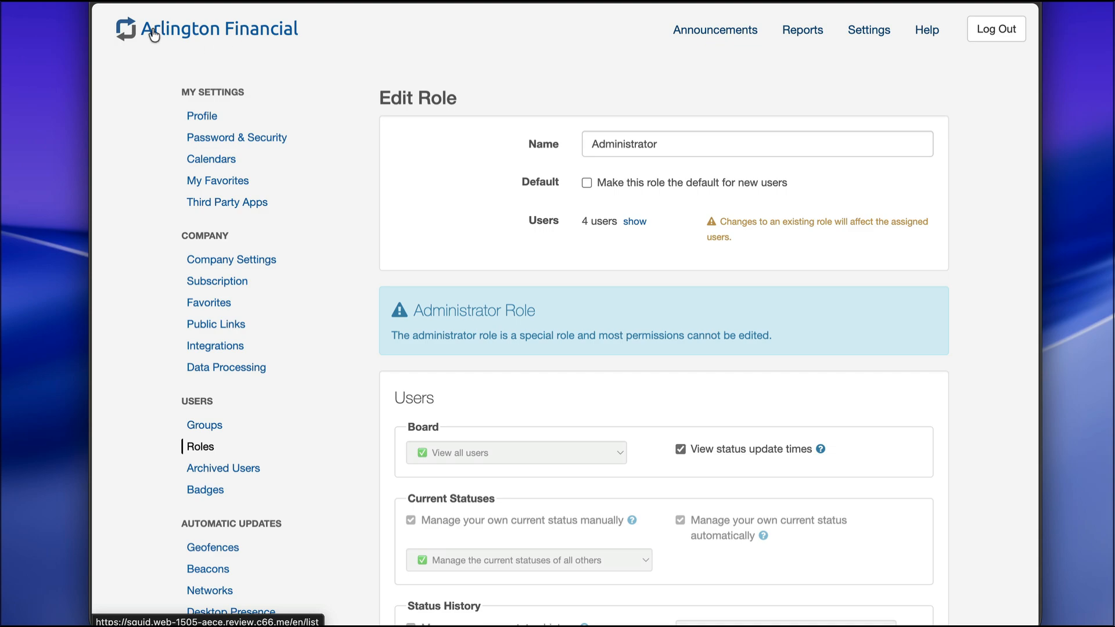
From the company board, open the Mortgage Consultants group's consultant for editing and choose Accounting as the user's role
{"action": "left_click", "coordinate": [248, 30]}
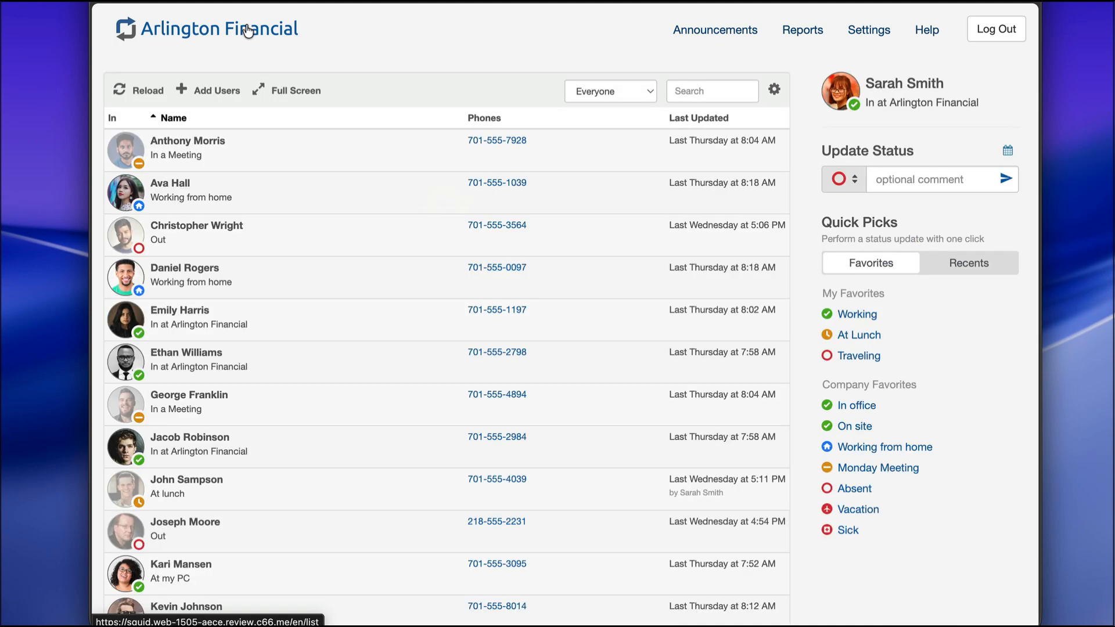
{"action": "scroll", "coordinate": [361, 125], "scroll_direction": "down", "scroll_amount": 2}
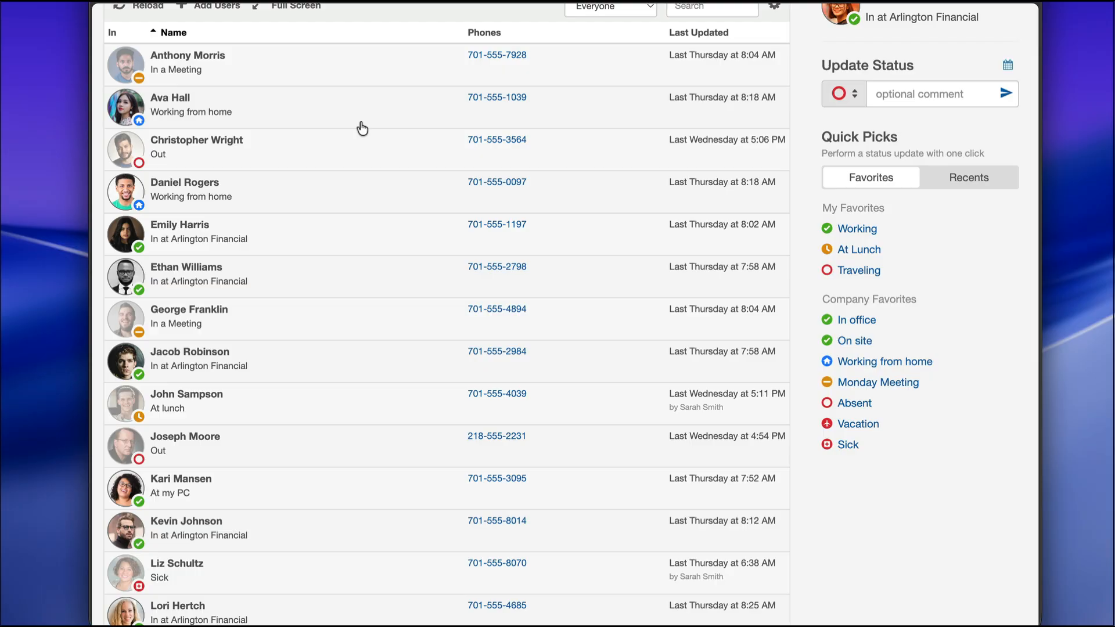
{"action": "scroll", "coordinate": [362, 127], "scroll_direction": "down", "scroll_amount": 1}
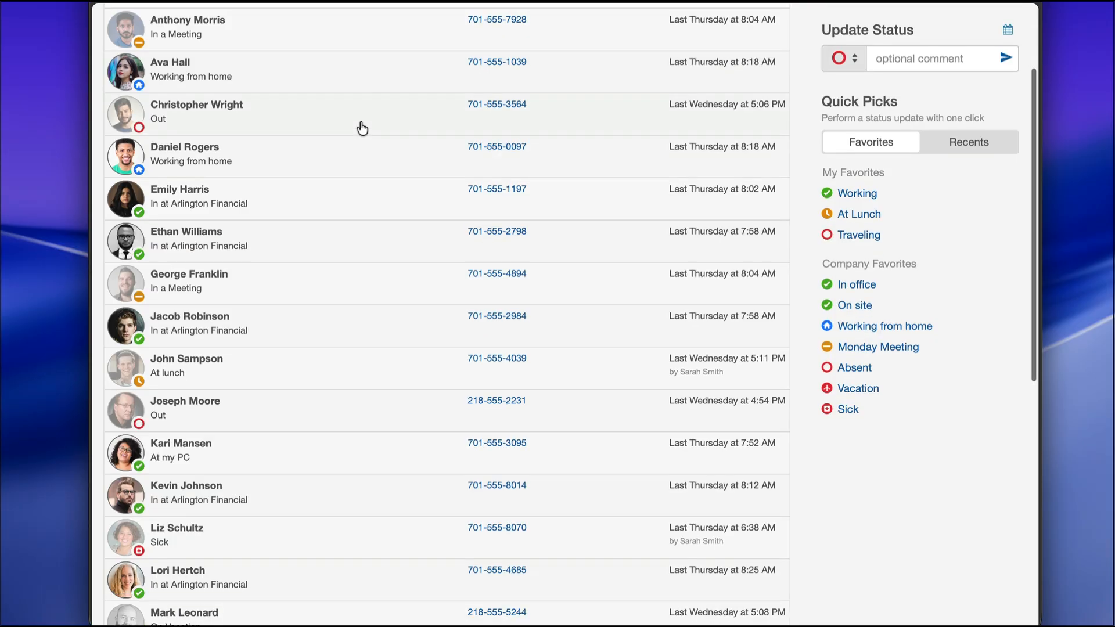
{"action": "left_click", "coordinate": [224, 336]}
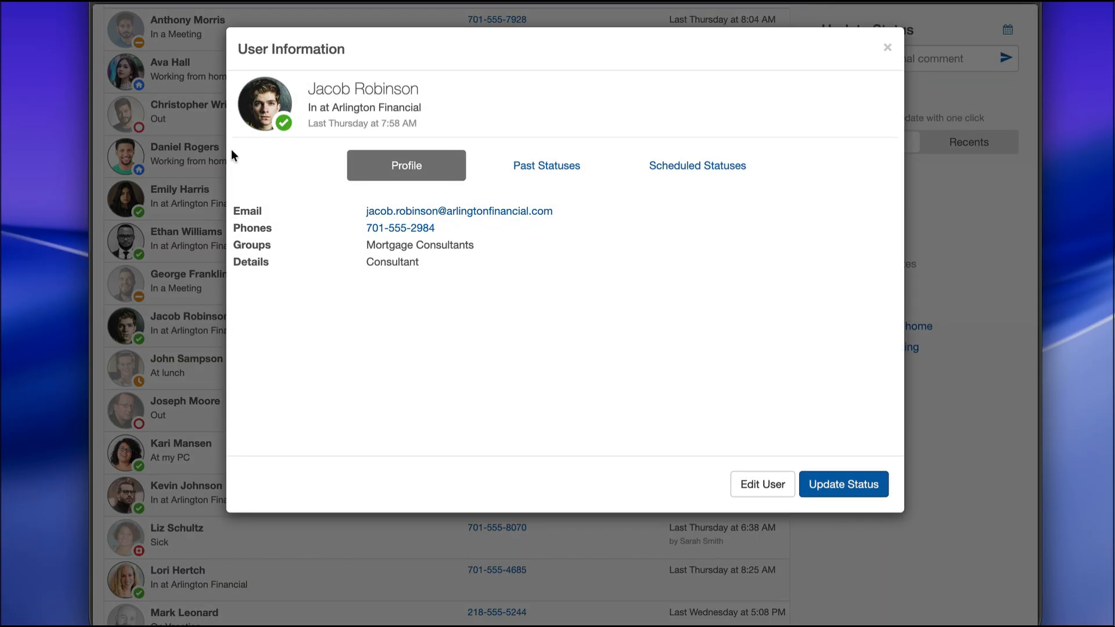
{"action": "left_click", "coordinate": [753, 485]}
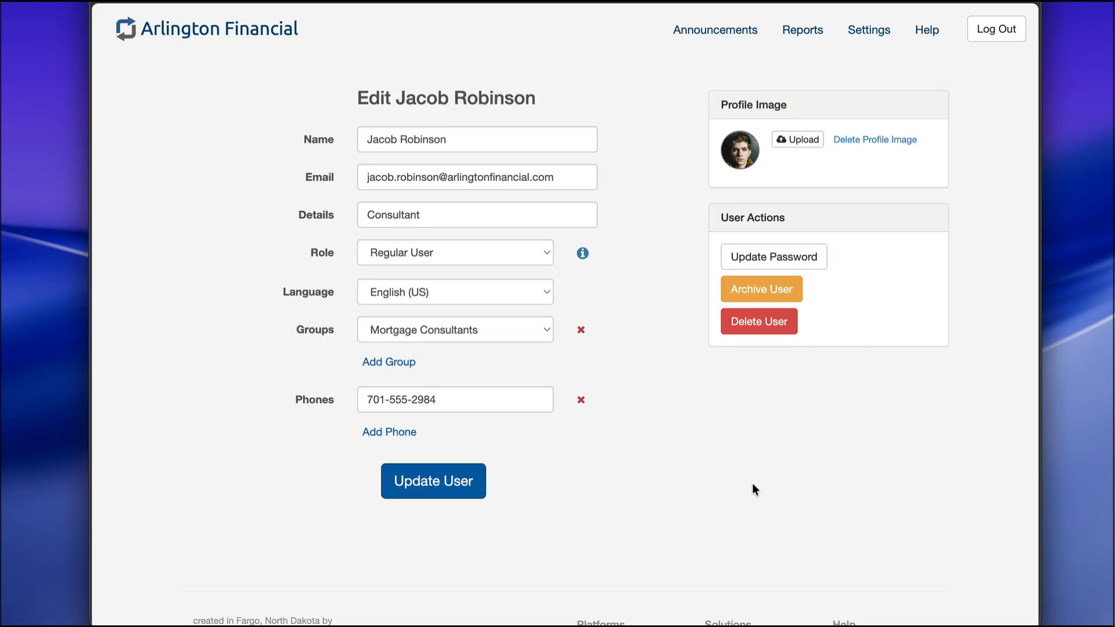
{"action": "left_click", "coordinate": [434, 255]}
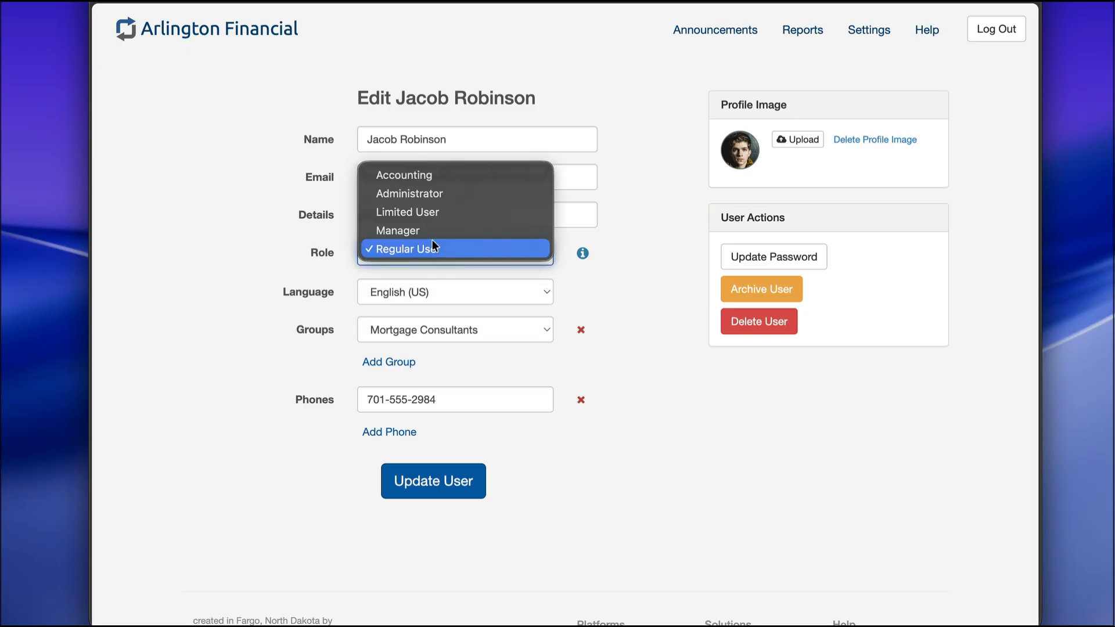
{"action": "left_click", "coordinate": [438, 177]}
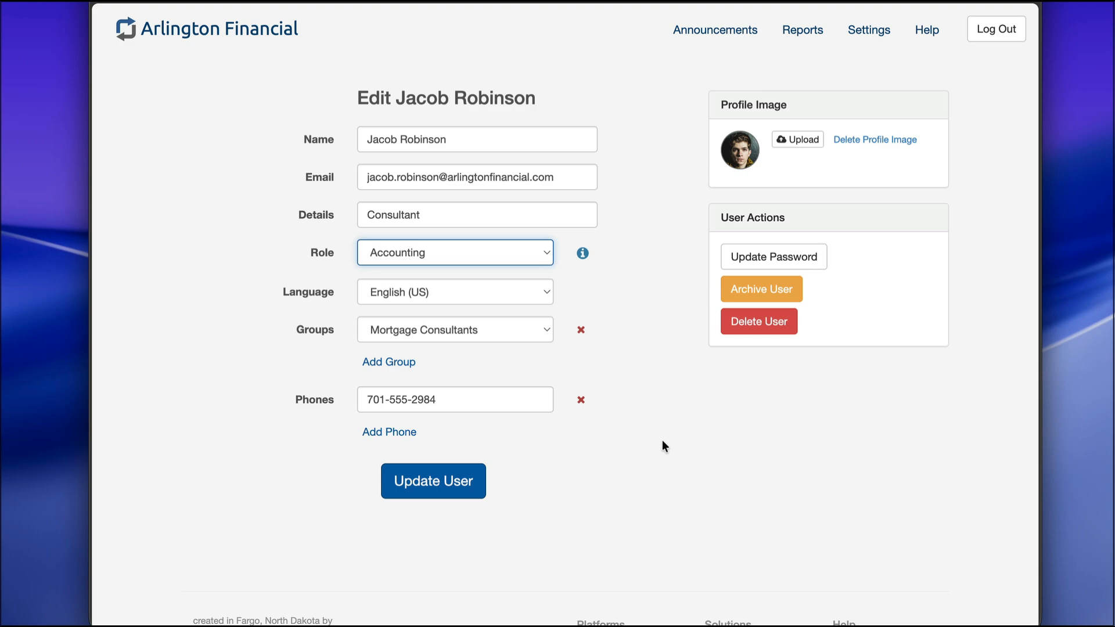
Show the role permission summary and compare what the Accounting, Limited User and Regular User roles allow
{"action": "left_click", "coordinate": [583, 256]}
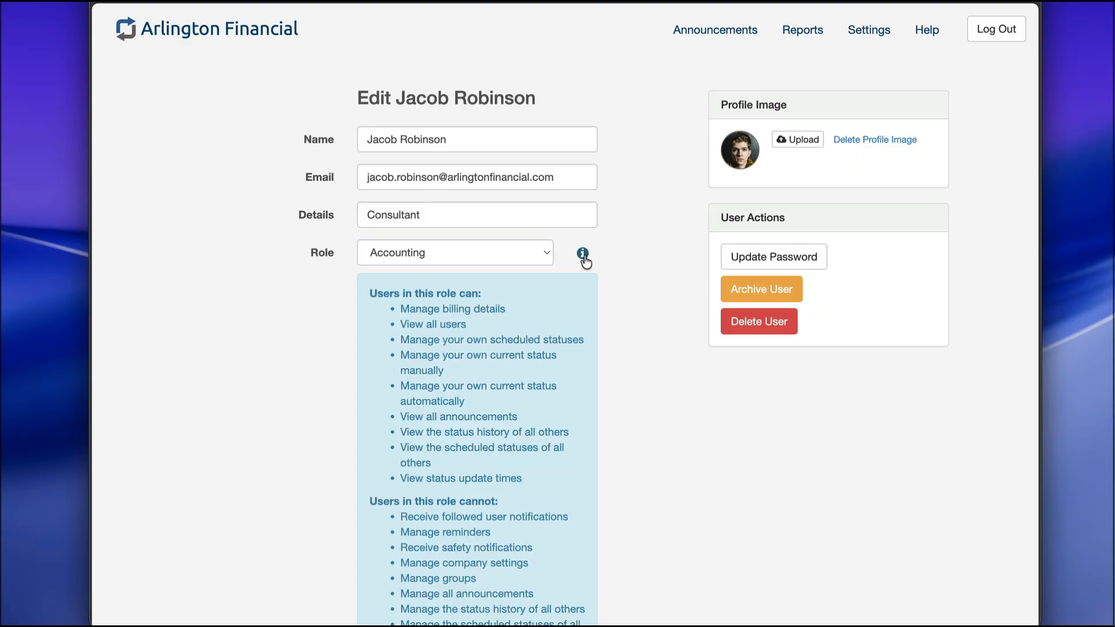
{"action": "scroll", "coordinate": [552, 325], "scroll_direction": "down", "scroll_amount": 2}
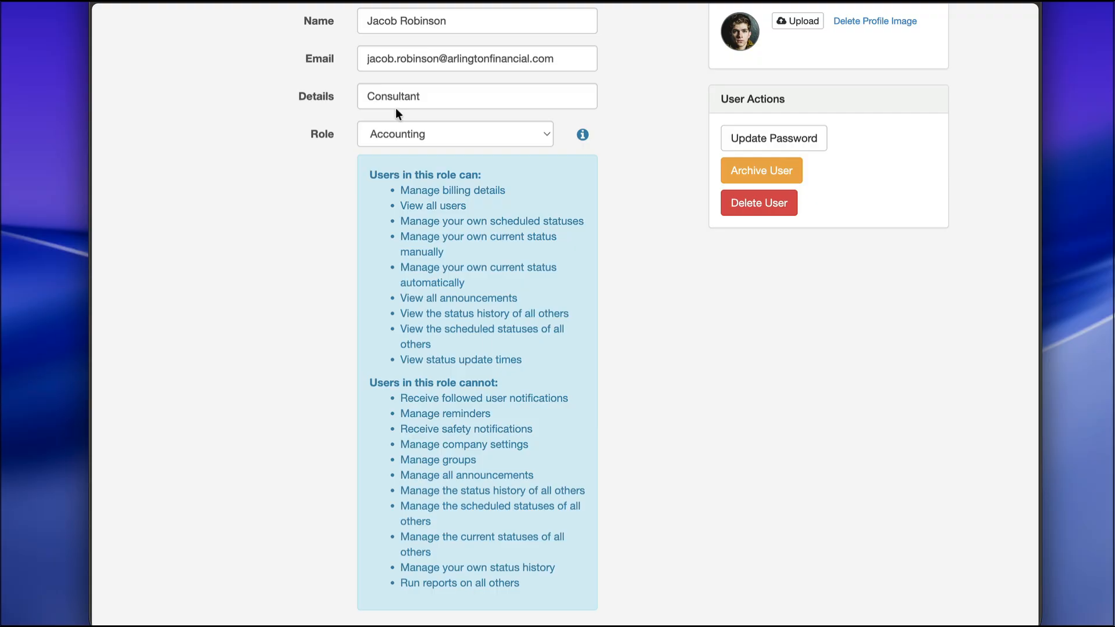
{"action": "left_click", "coordinate": [405, 135]}
{"action": "left_click", "coordinate": [409, 167]}
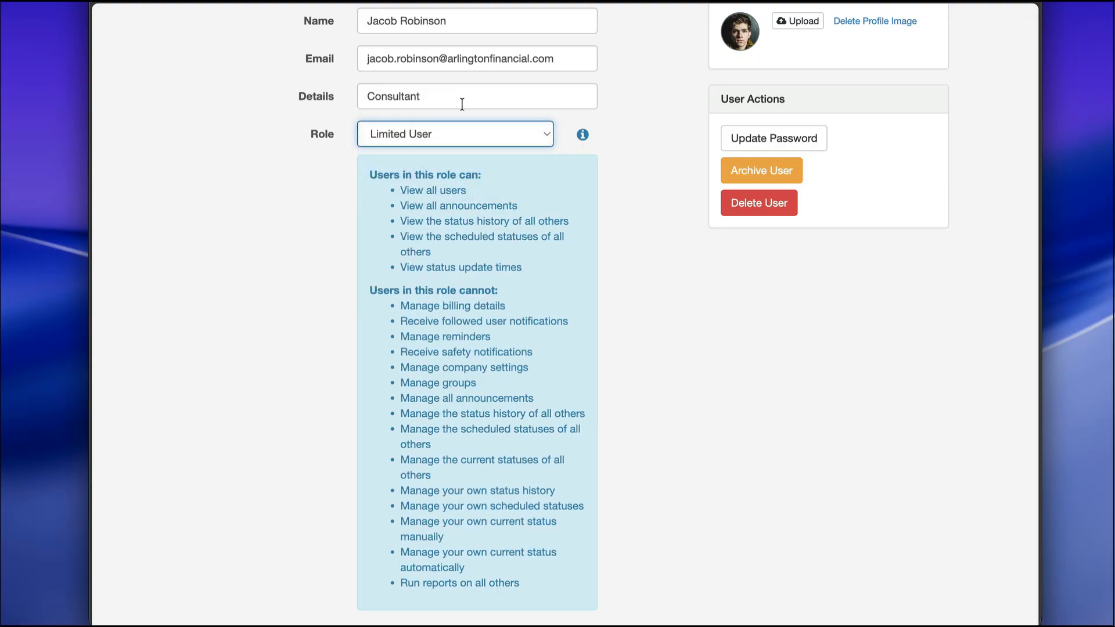
{"action": "left_click", "coordinate": [461, 135]}
{"action": "left_click", "coordinate": [459, 167]}
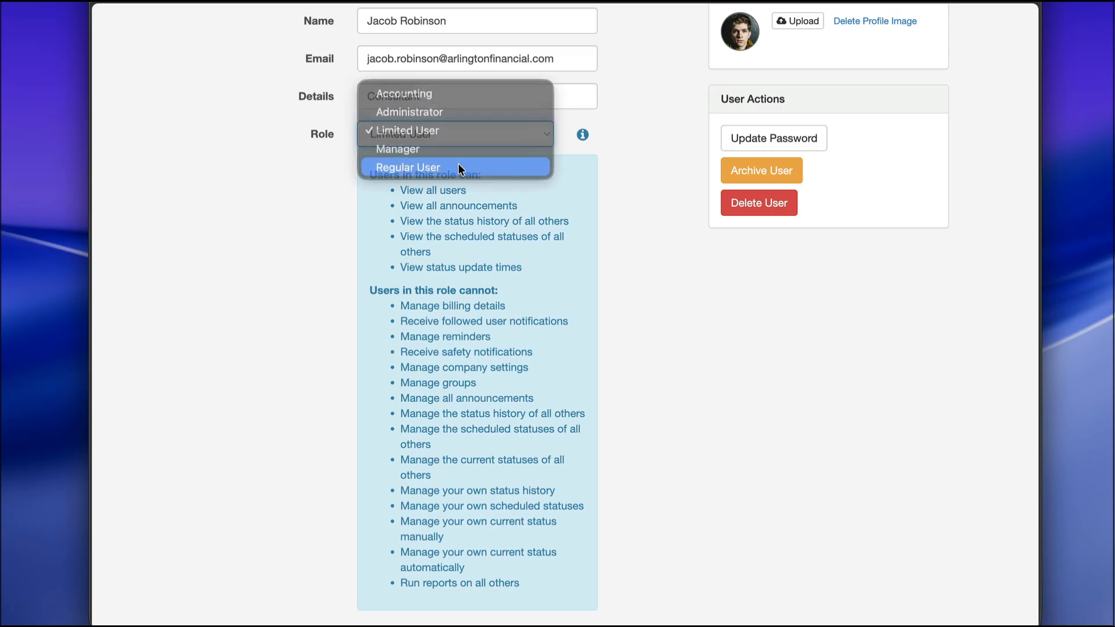
Set the user's role back to Accounting, hide the permission summary and save the user
{"action": "left_click", "coordinate": [448, 131]}
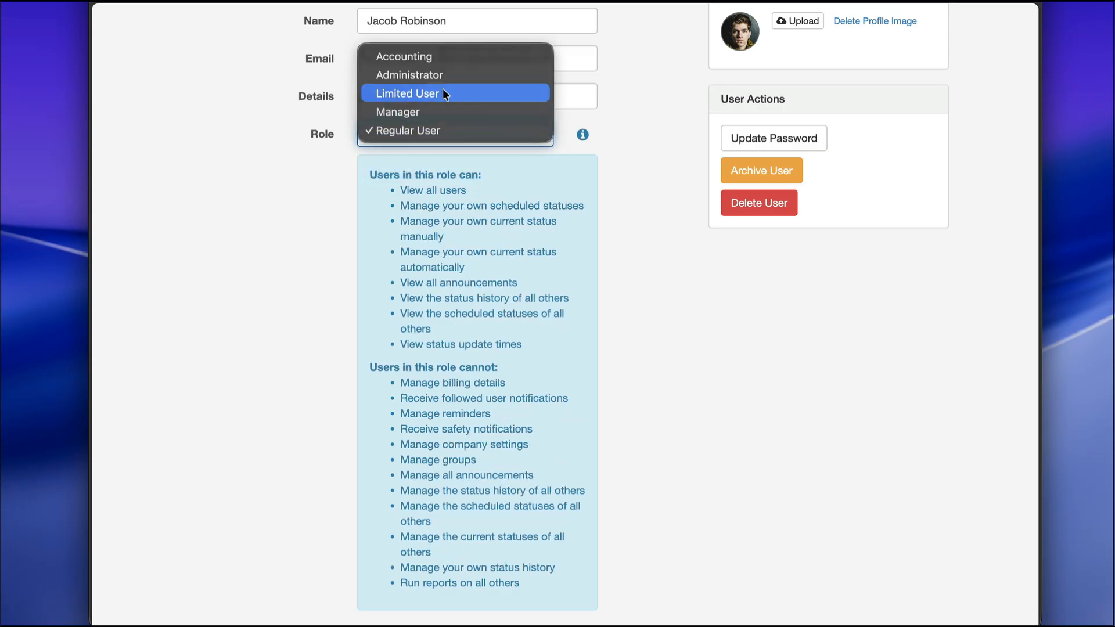
{"action": "left_click", "coordinate": [443, 57]}
{"action": "left_click", "coordinate": [583, 135]}
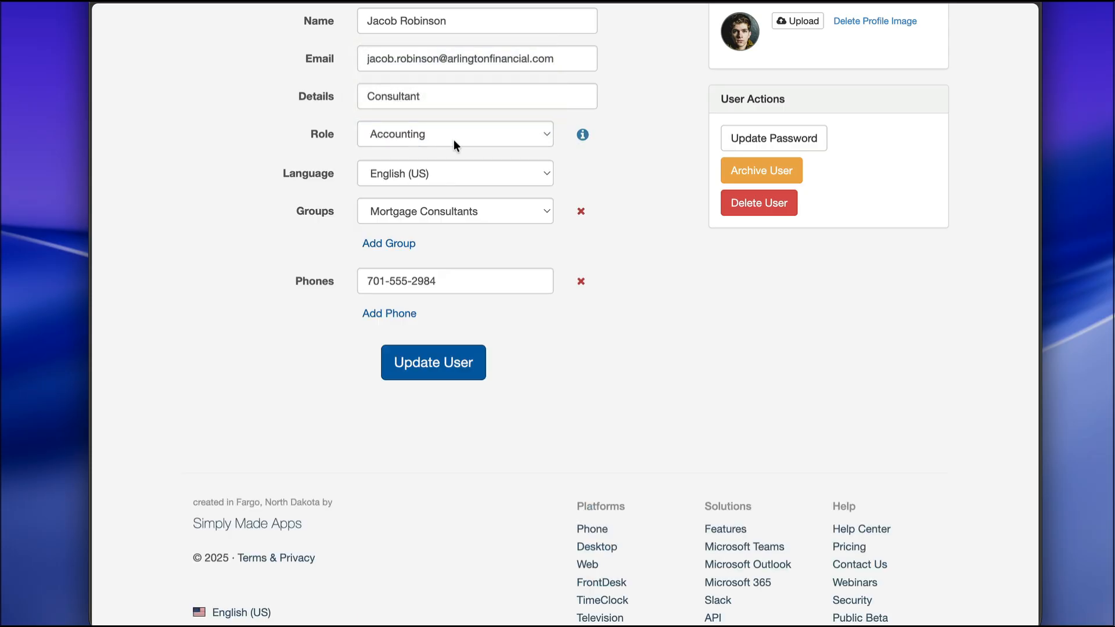
{"action": "left_click", "coordinate": [439, 365]}
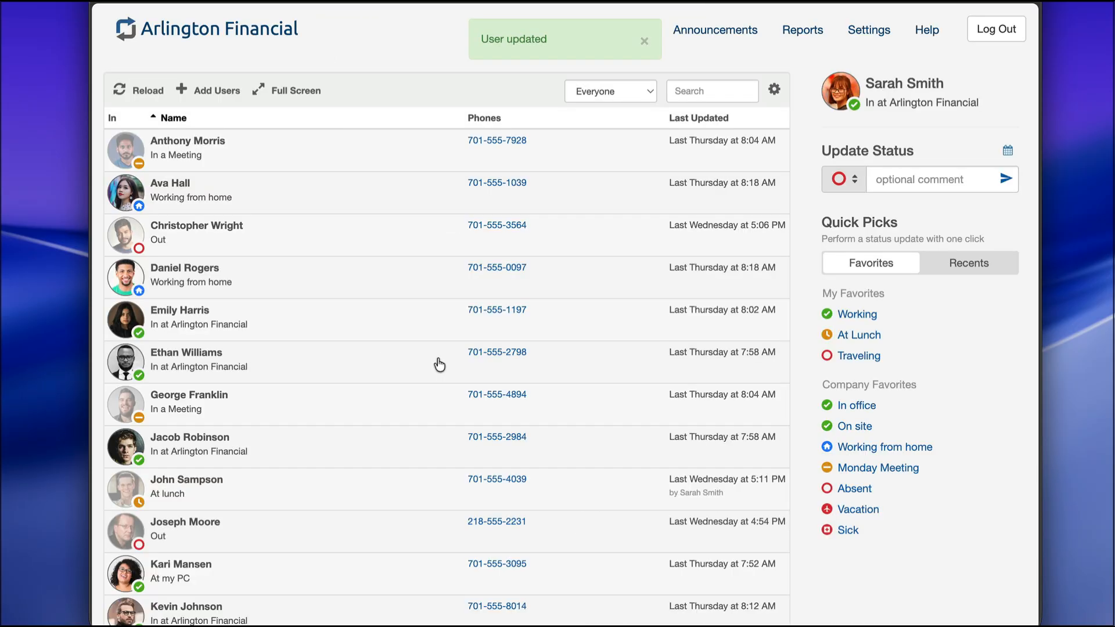